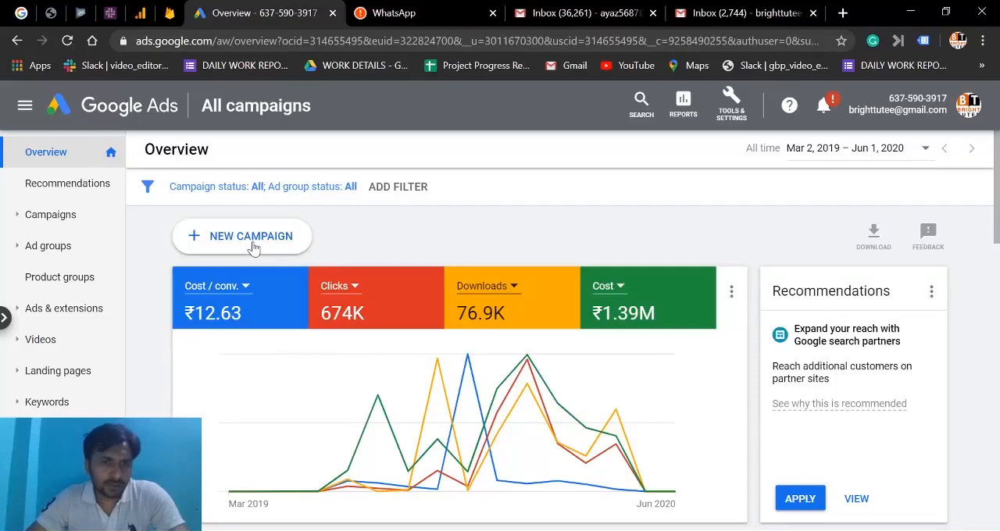
Start a new campaign without a goal's guidance and choose Discovery as the campaign type.
{"action": "left_click", "coordinate": [253, 239]}
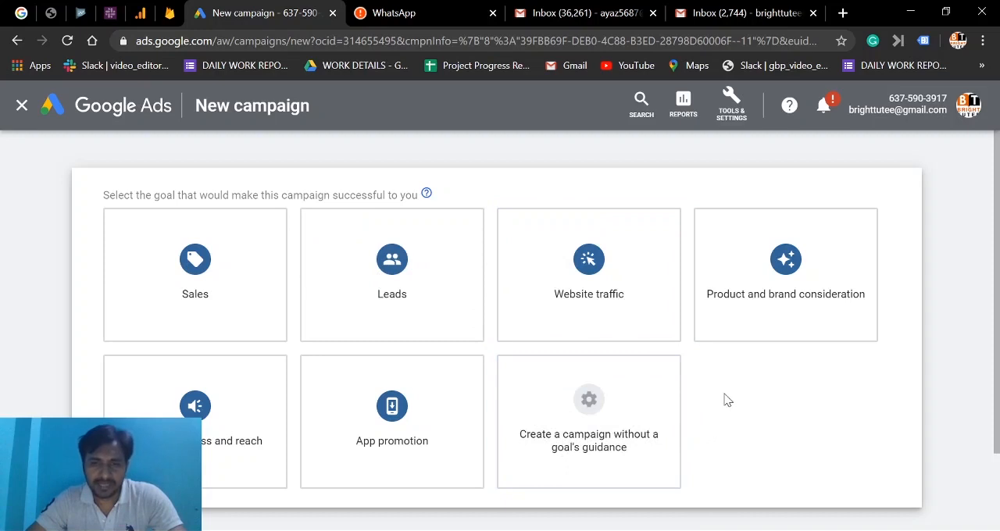
{"action": "left_click", "coordinate": [607, 408]}
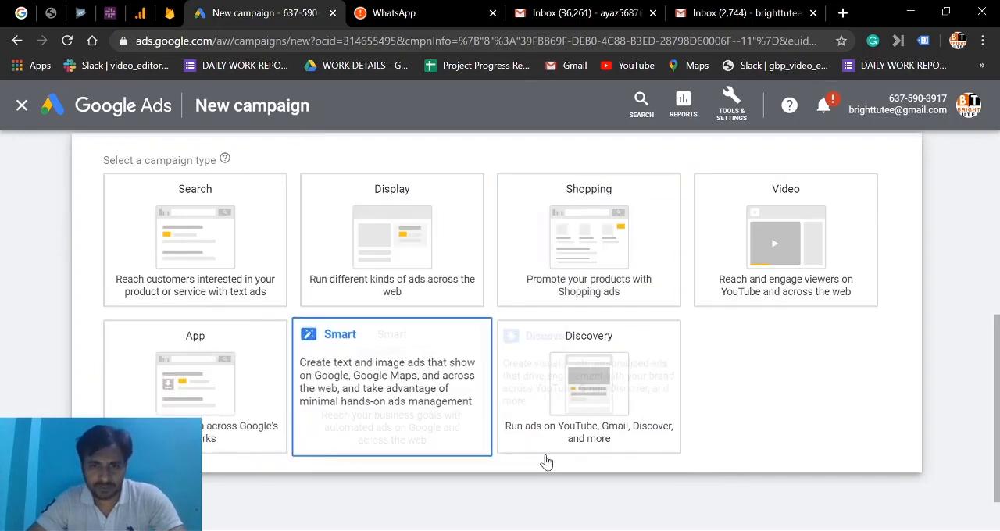
{"action": "left_click", "coordinate": [576, 368]}
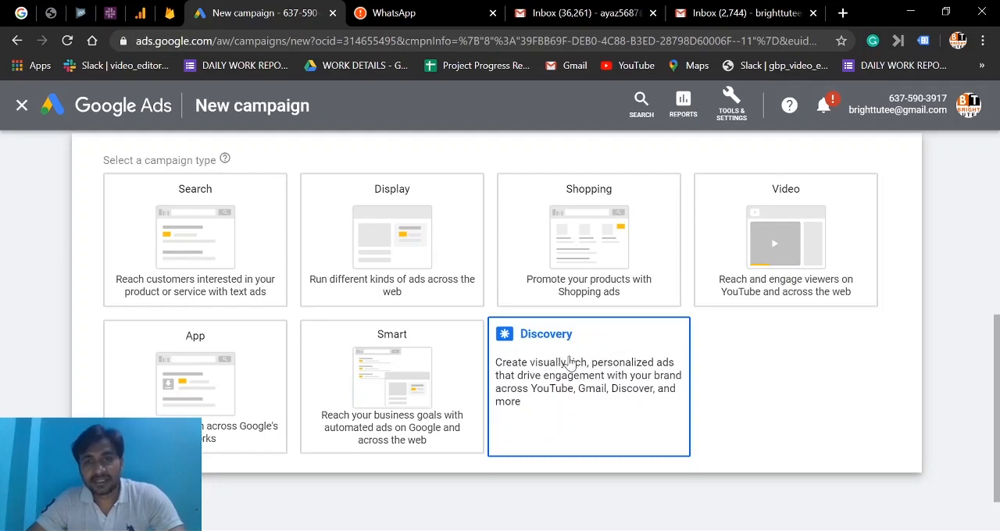
{"action": "left_click", "coordinate": [544, 343]}
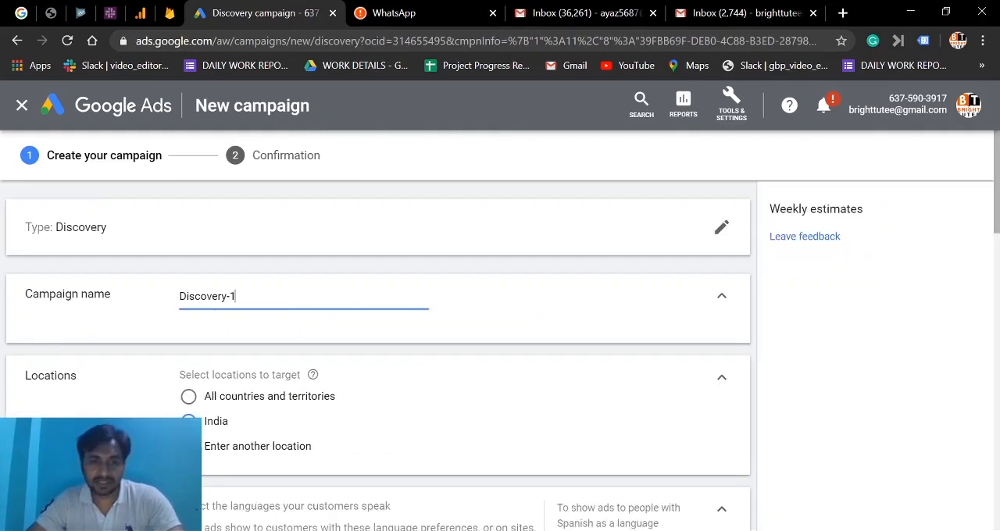
Target India as the campaign's location.
{"action": "left_click", "coordinate": [189, 446]}
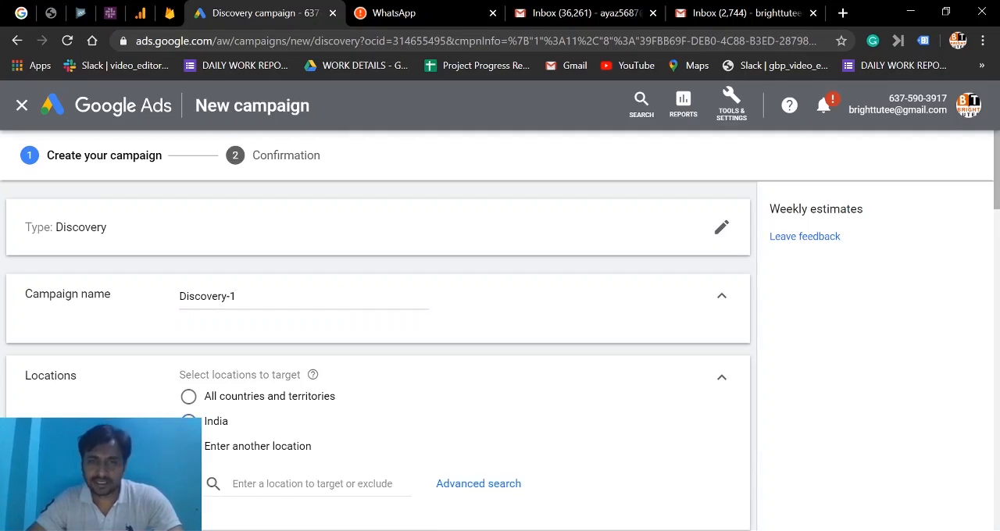
{"action": "left_click", "coordinate": [188, 422]}
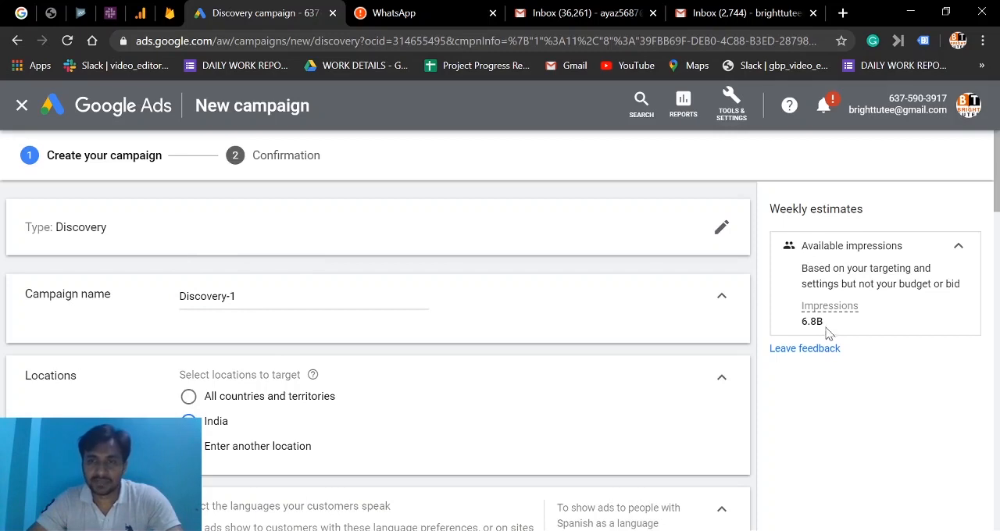
Set the target CPA for the Conversions bidding focus to ₹10.
{"action": "scroll", "coordinate": [258, 420], "scroll_direction": "down", "scroll_amount": 3}
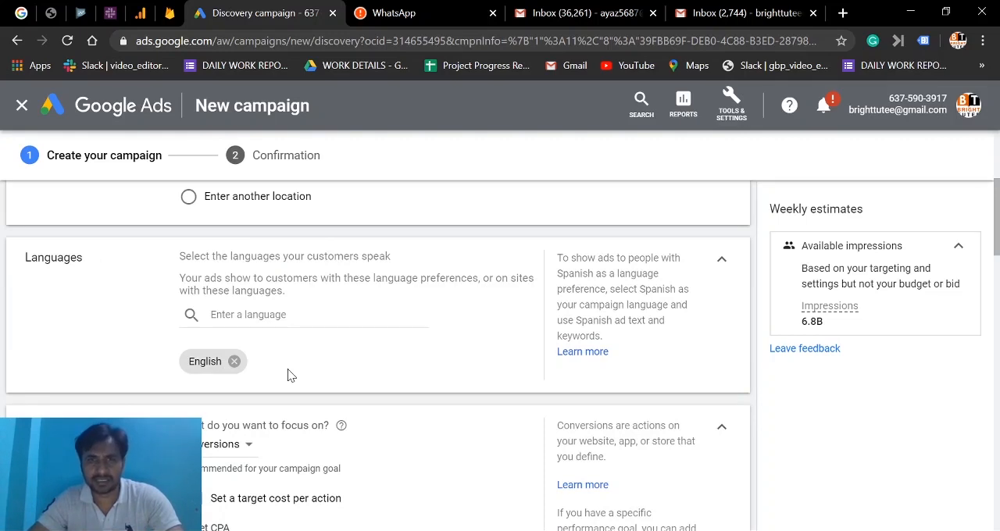
{"action": "scroll", "coordinate": [288, 369], "scroll_direction": "down", "scroll_amount": 2}
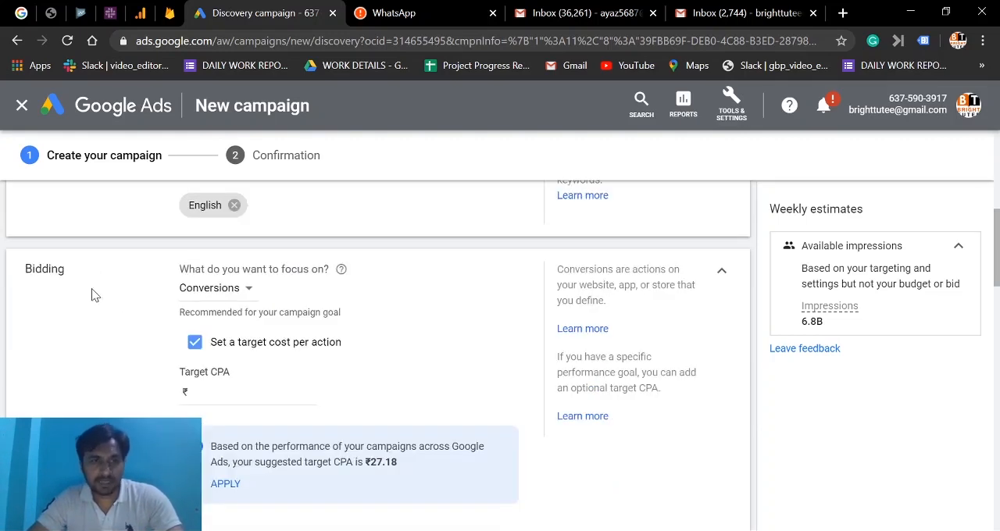
{"action": "left_click", "coordinate": [229, 290]}
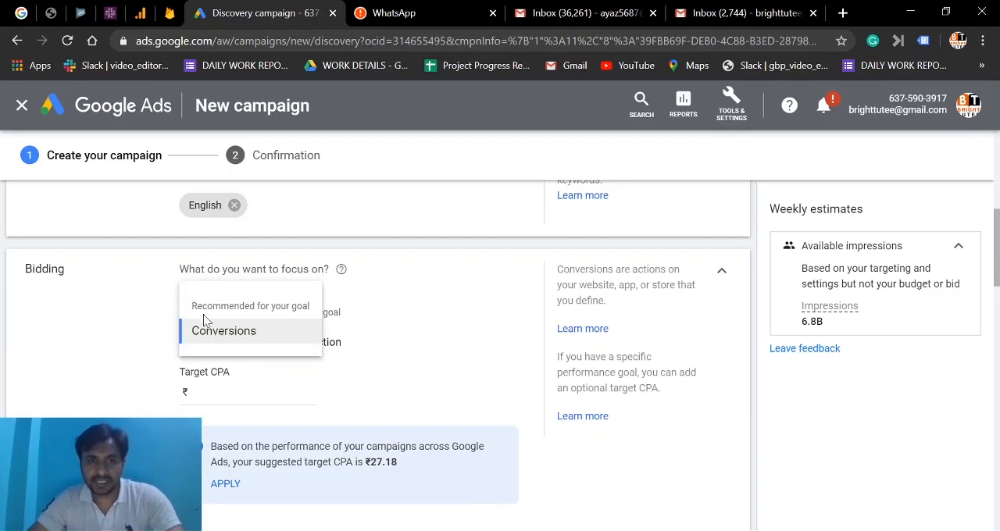
{"action": "left_click", "coordinate": [141, 347]}
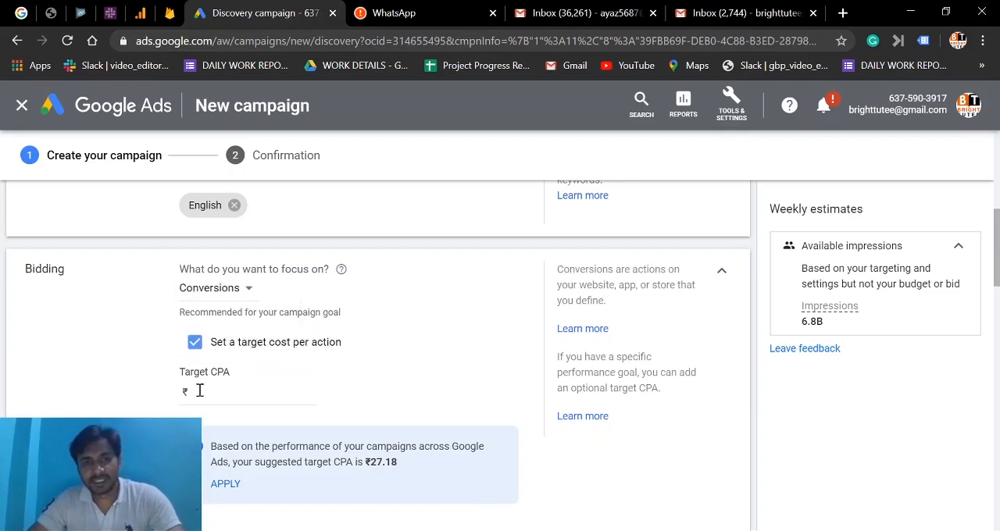
{"action": "left_click", "coordinate": [201, 388]}
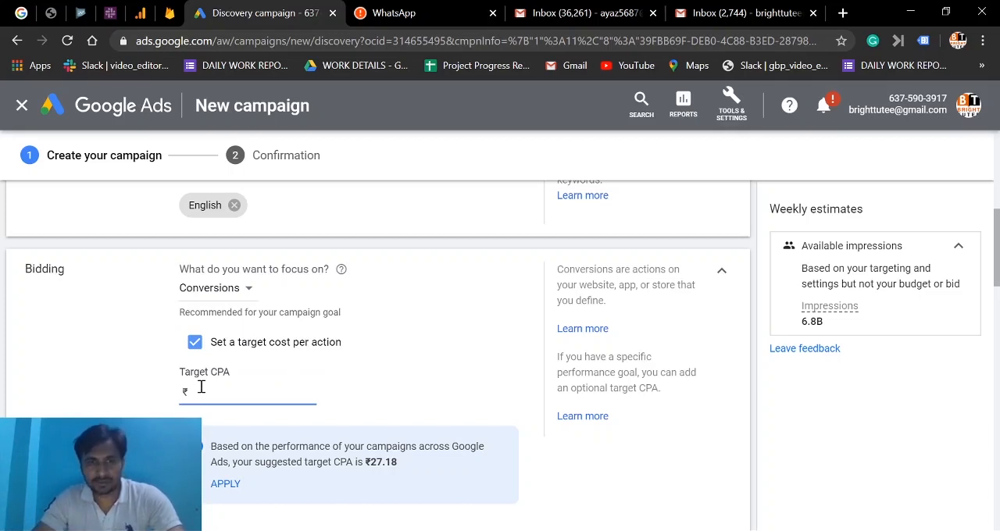
{"action": "type", "text": "10"}
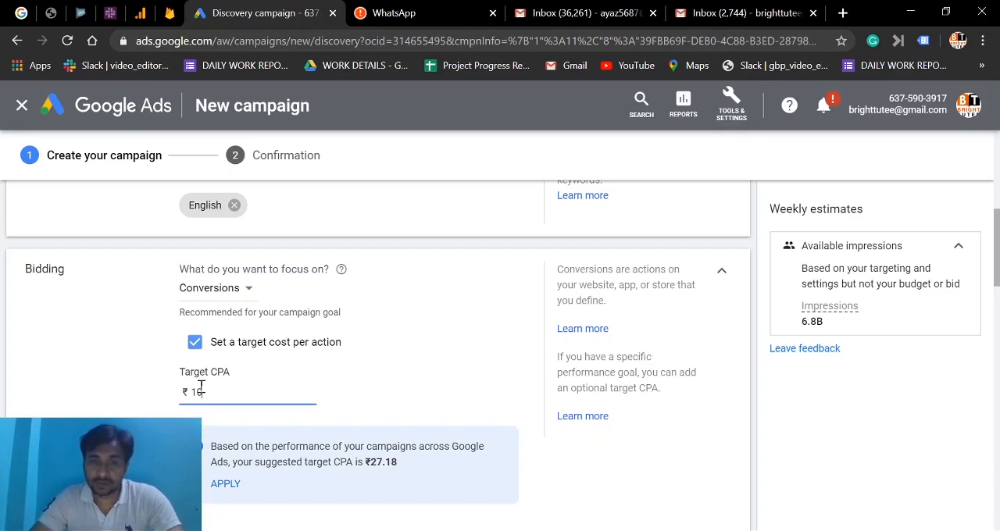
{"action": "key", "text": "Tab"}
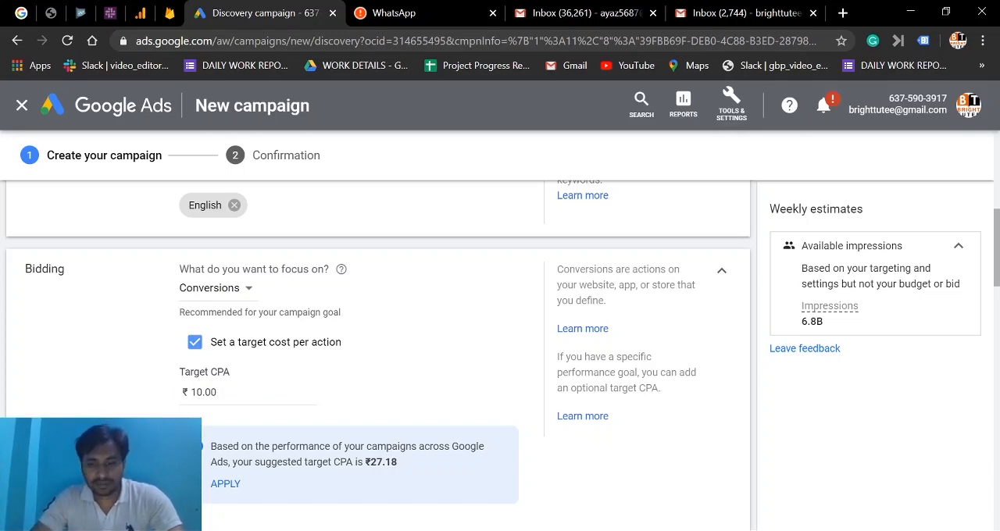
Set the campaign's average daily budget to ₹500.
{"action": "scroll", "coordinate": [379, 336], "scroll_direction": "down", "scroll_amount": 2}
{"action": "scroll", "coordinate": [228, 317], "scroll_direction": "down", "scroll_amount": 3}
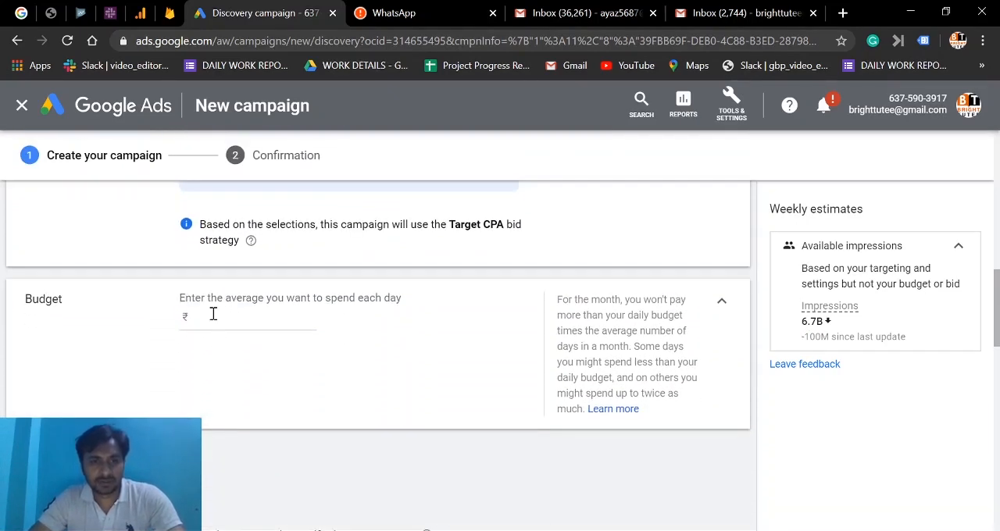
{"action": "left_click", "coordinate": [213, 314]}
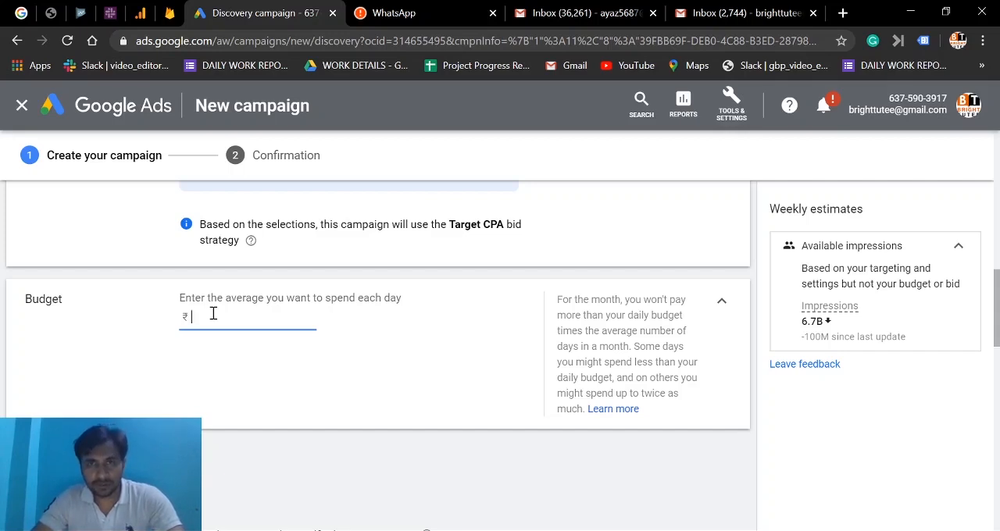
{"action": "type", "text": "500"}
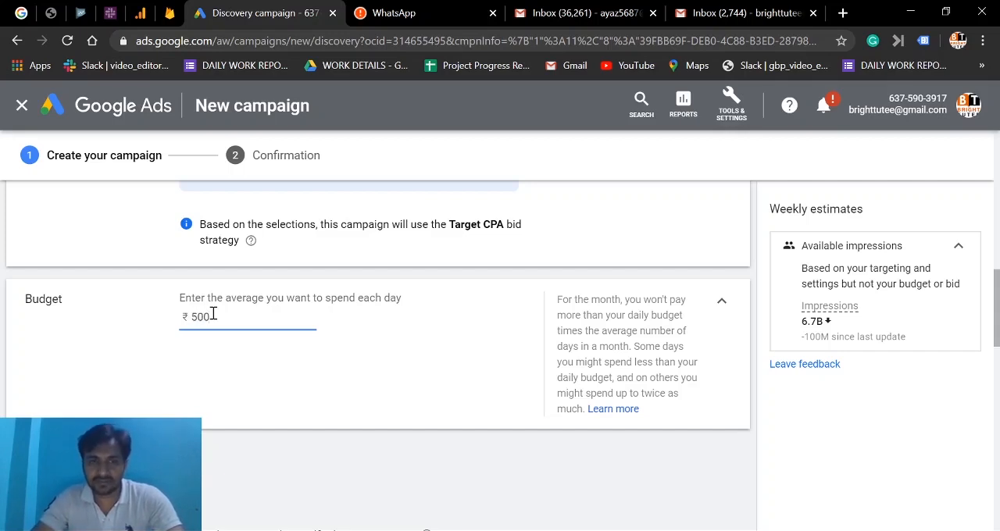
{"action": "left_click", "coordinate": [173, 379]}
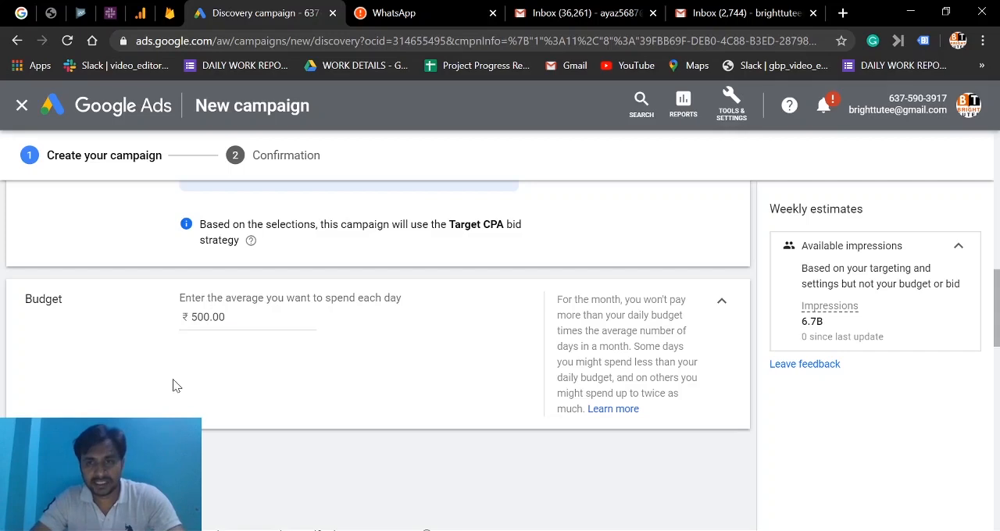
Add the in-market audience Education to the ad group's targeted audiences.
{"action": "scroll", "coordinate": [172, 379], "scroll_direction": "down", "scroll_amount": 3}
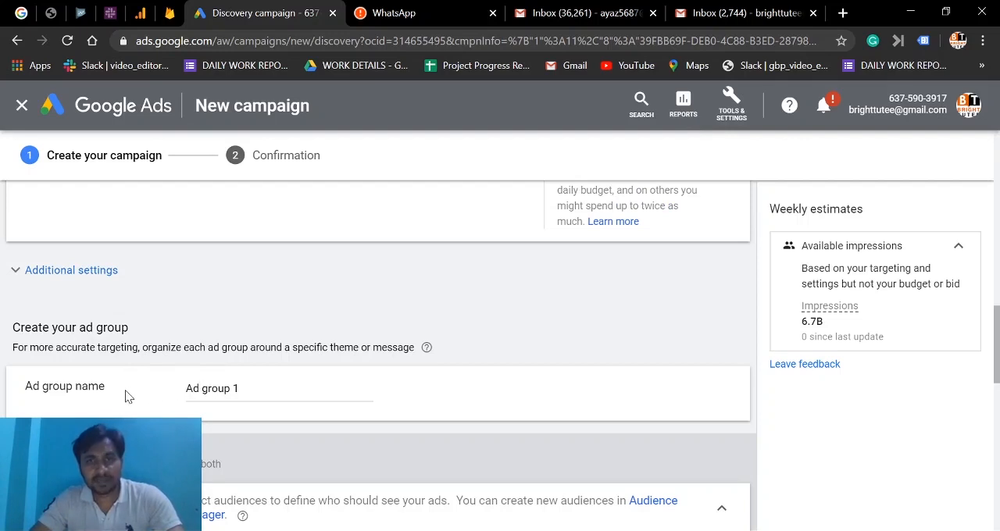
{"action": "scroll", "coordinate": [117, 403], "scroll_direction": "down", "scroll_amount": 3}
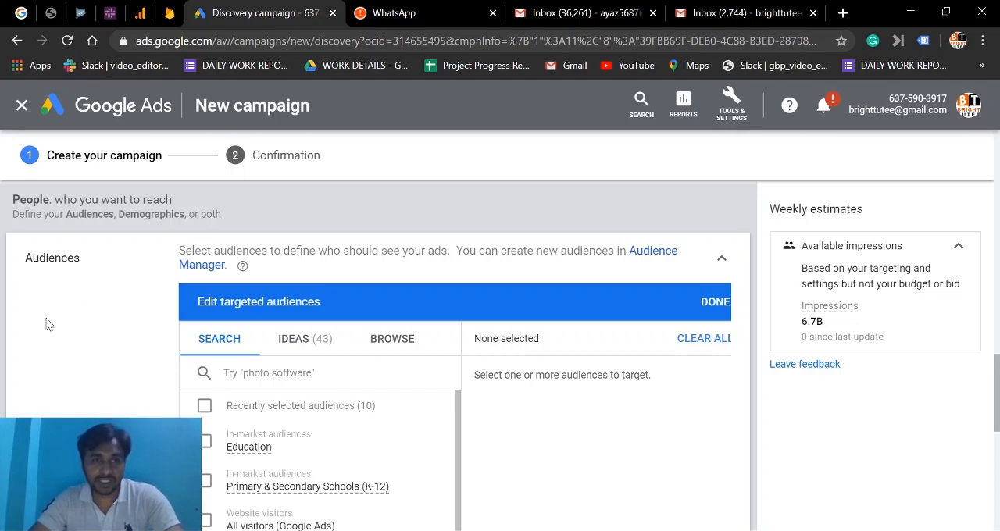
{"action": "left_click", "coordinate": [205, 444]}
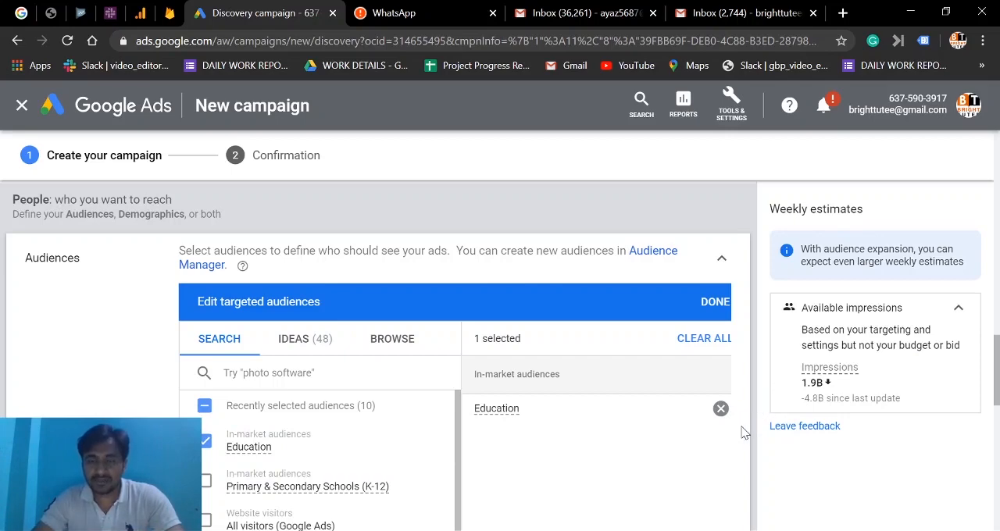
Create a new Discovery ad and set its final URL to abc.com/shoes.html.
{"action": "scroll", "coordinate": [745, 434], "scroll_direction": "down", "scroll_amount": 1}
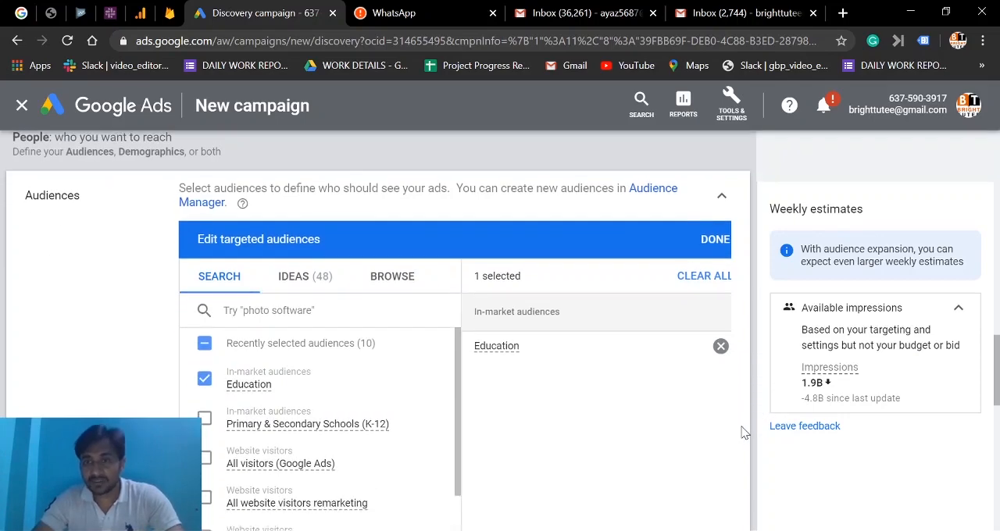
{"action": "scroll", "coordinate": [832, 404], "scroll_direction": "down", "scroll_amount": 3}
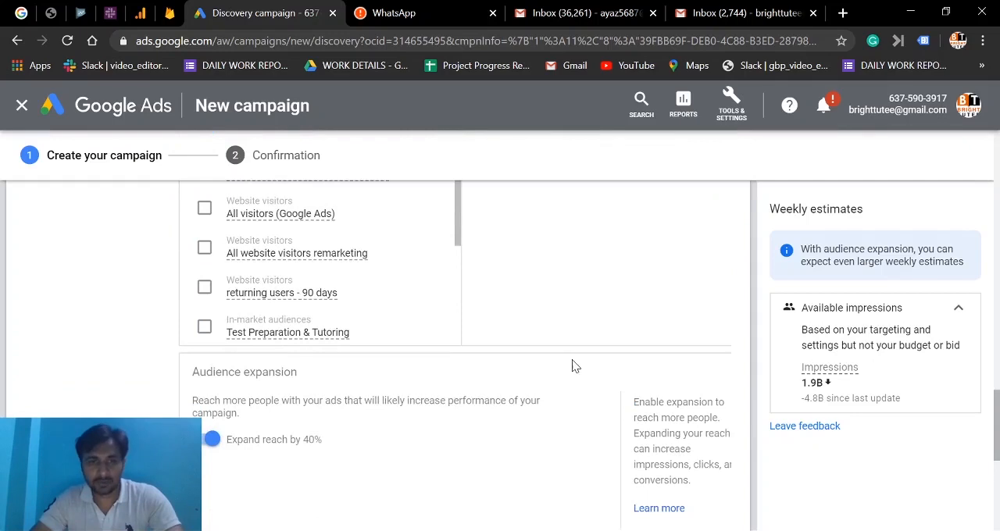
{"action": "scroll", "coordinate": [55, 364], "scroll_direction": "down", "scroll_amount": 3}
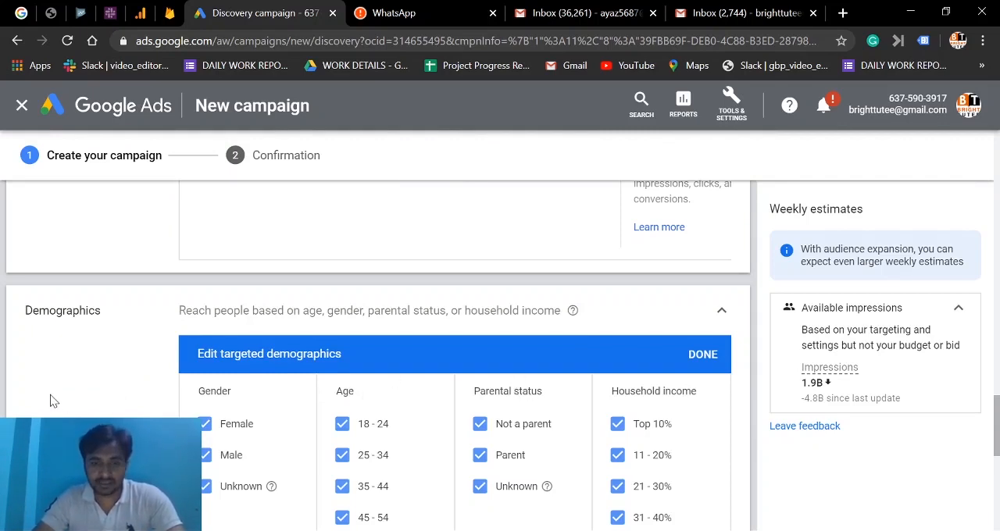
{"action": "scroll", "coordinate": [52, 401], "scroll_direction": "down", "scroll_amount": 10}
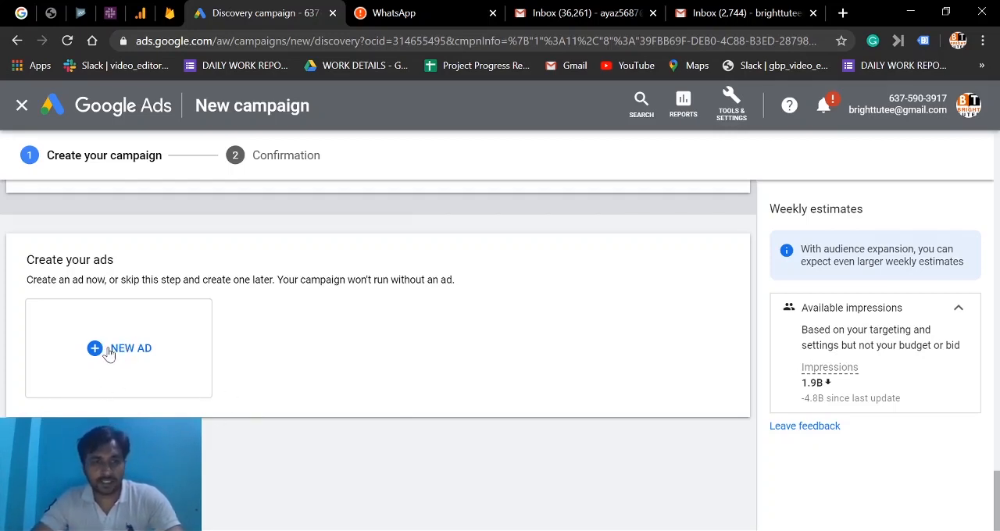
{"action": "left_click", "coordinate": [109, 354]}
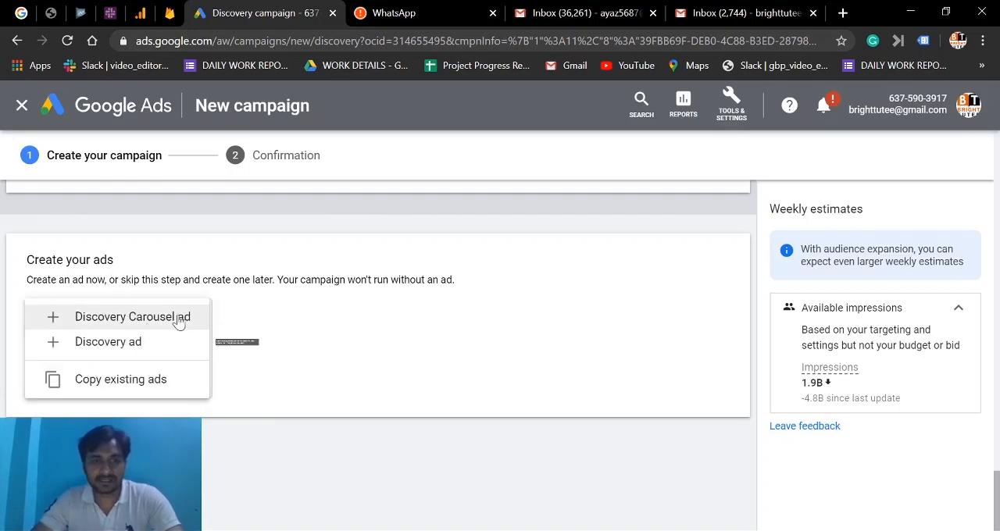
{"action": "left_click", "coordinate": [127, 350]}
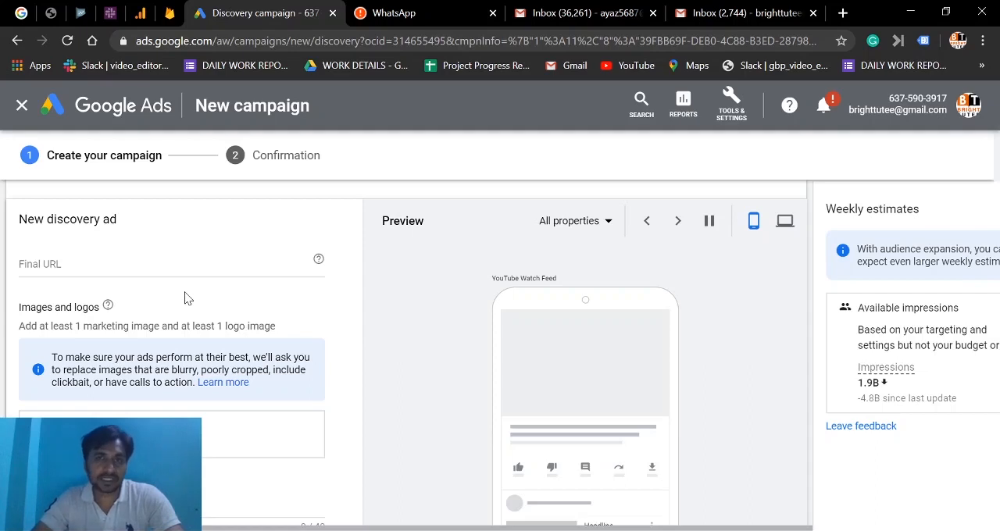
{"action": "left_click", "coordinate": [50, 267]}
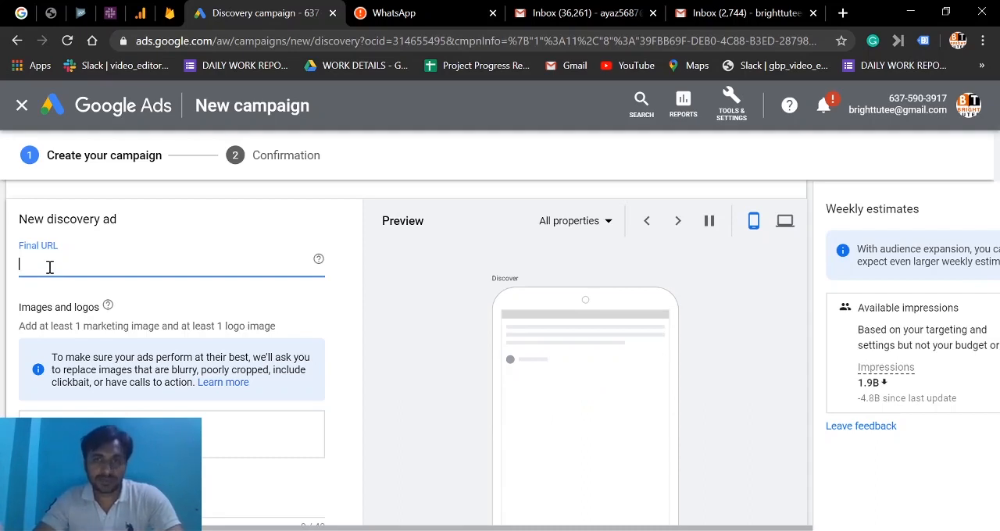
{"action": "type", "text": "abc.com/shoes.html"}
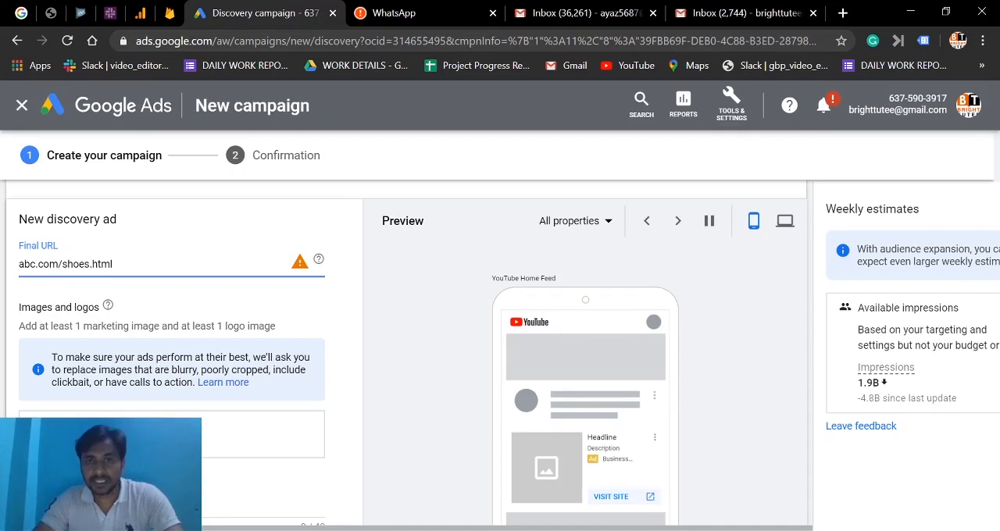
Open the ad's image and logo selection and examine the website scan, upload, stock, recently used and selected asset sources.
{"action": "left_click", "coordinate": [172, 435]}
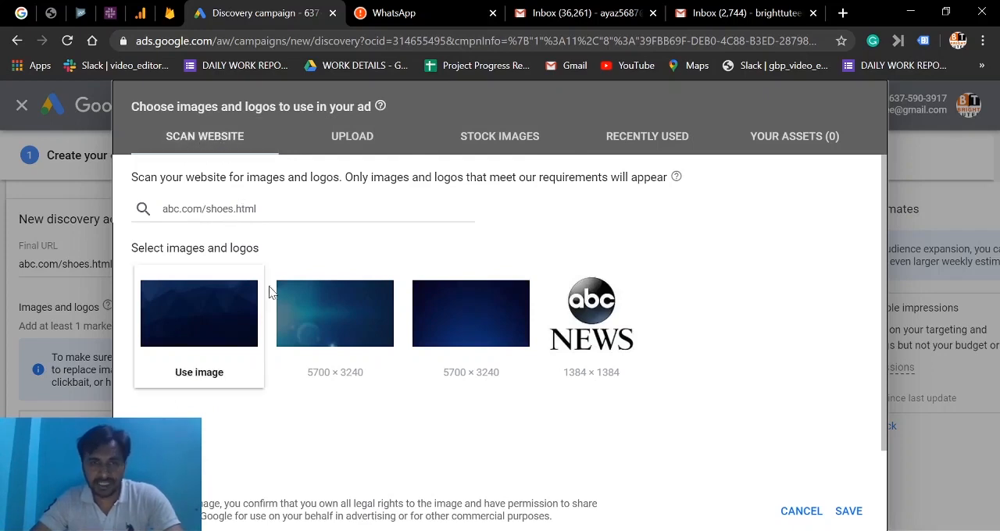
{"action": "mouse_move", "coordinate": [282, 308]}
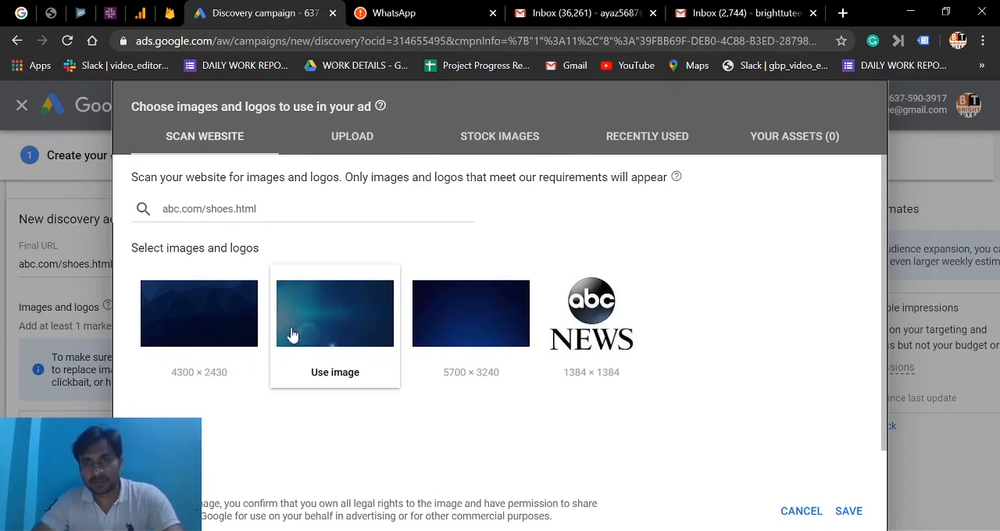
{"action": "mouse_move", "coordinate": [231, 327]}
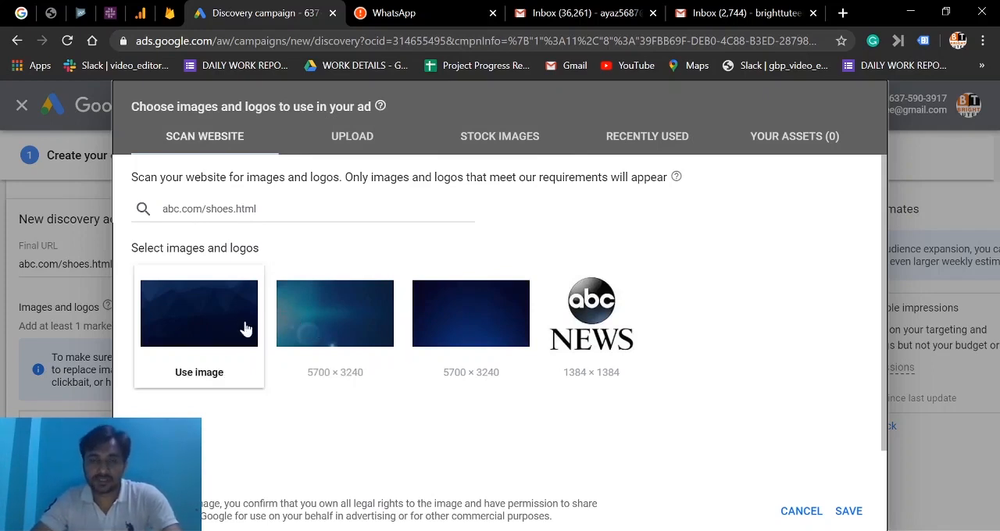
{"action": "mouse_move", "coordinate": [299, 344]}
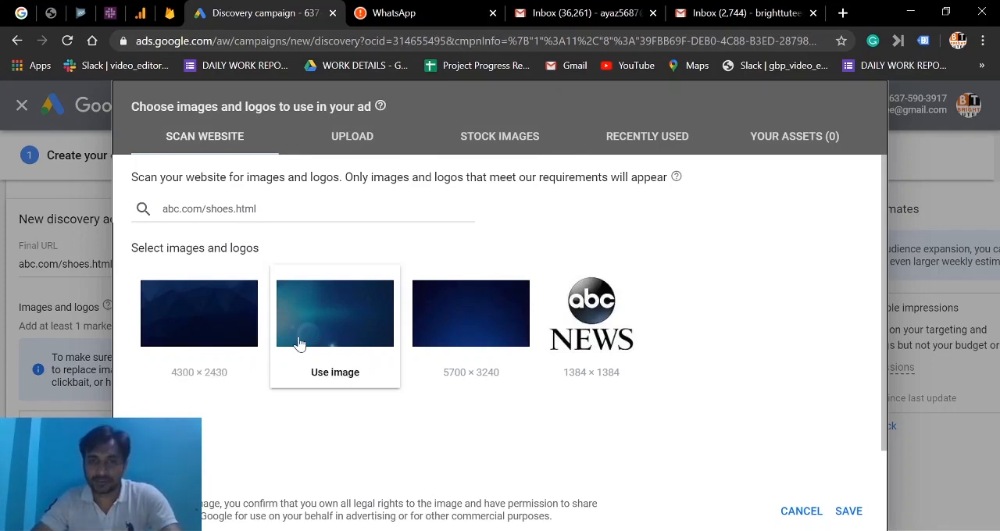
{"action": "left_click", "coordinate": [351, 141]}
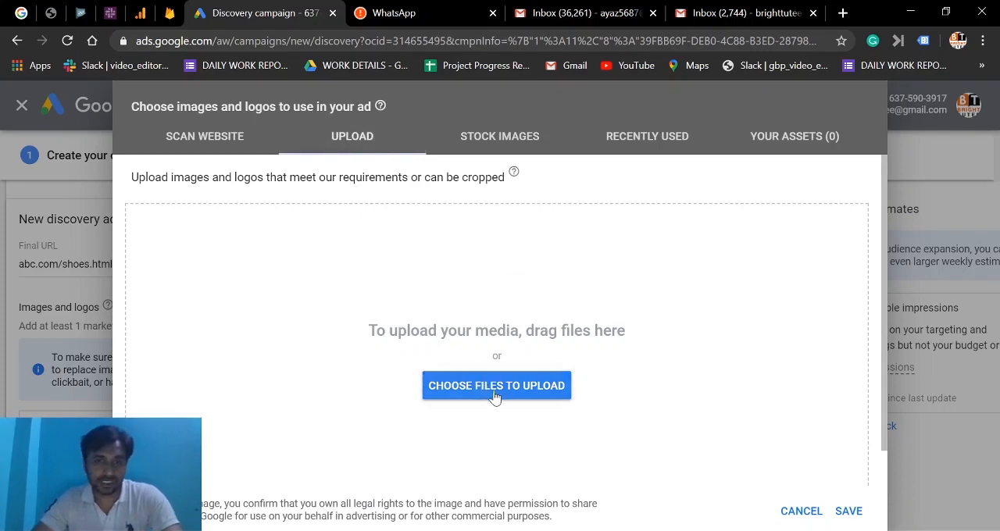
{"action": "left_click", "coordinate": [485, 149]}
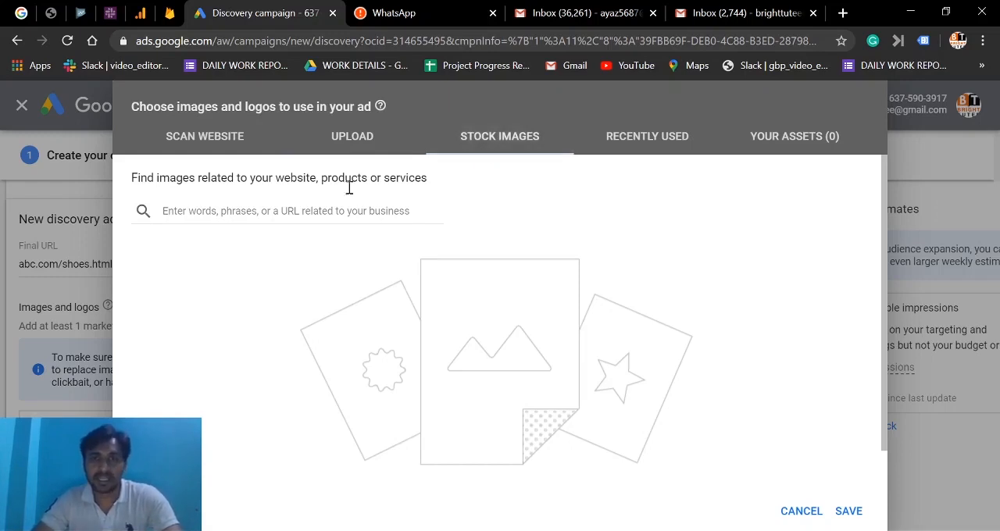
{"action": "left_click", "coordinate": [243, 210]}
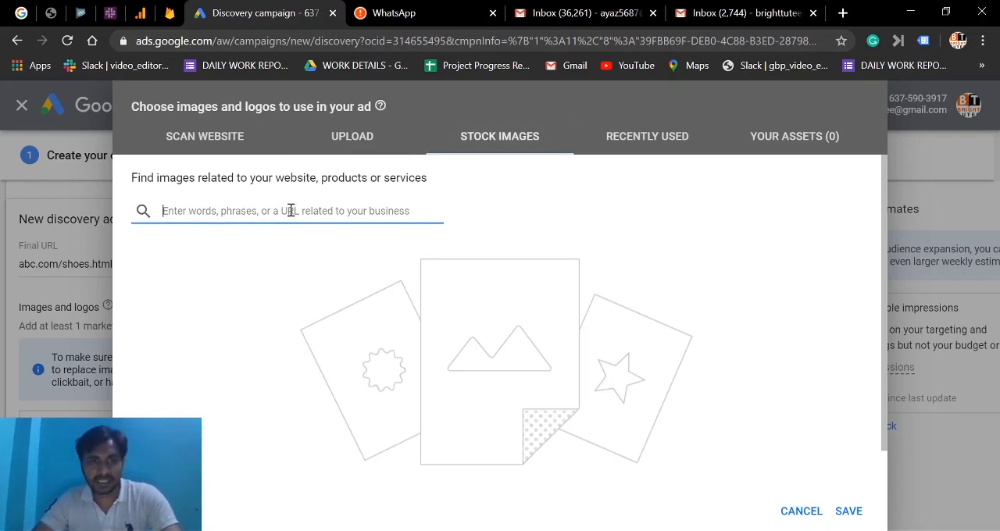
{"action": "left_click", "coordinate": [650, 144]}
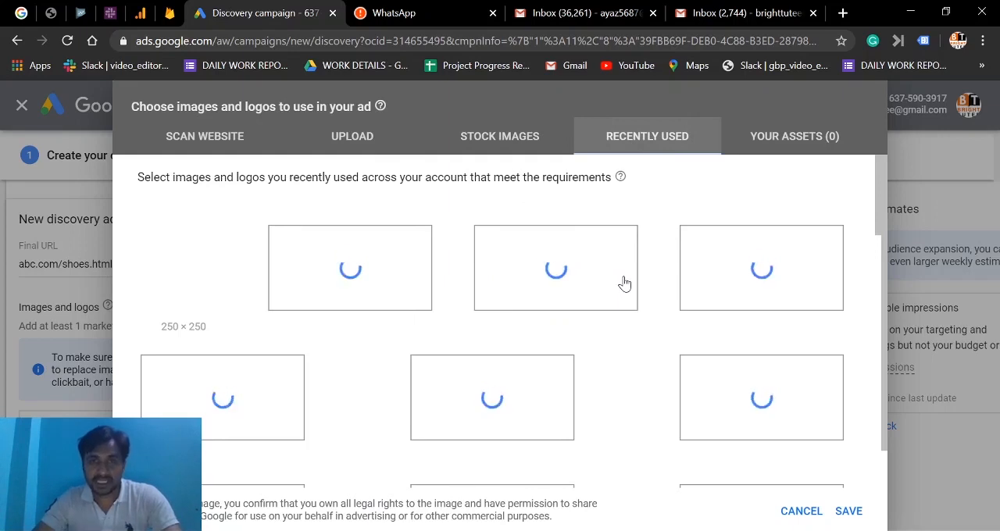
{"action": "left_click", "coordinate": [797, 147]}
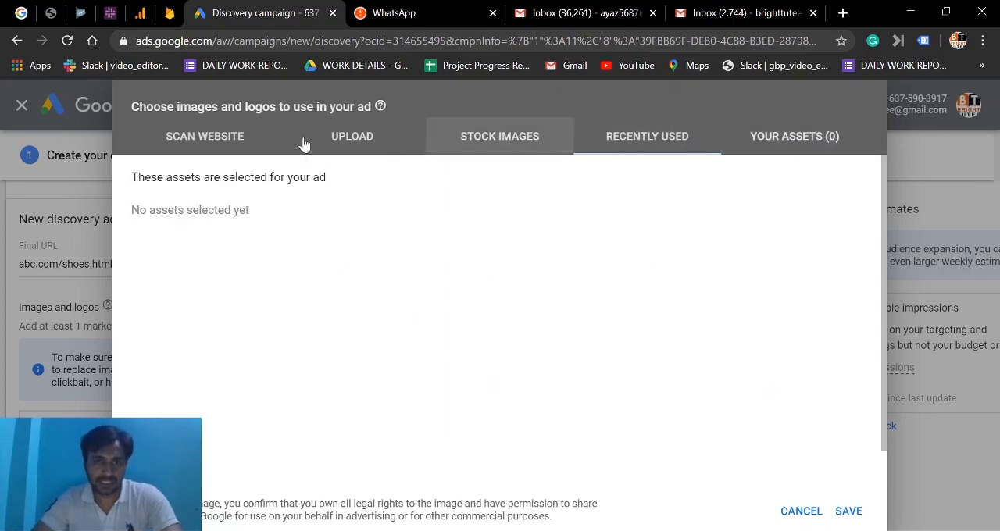
Search the stock images for "class 10 maths" and add the classroom photo with raised hands and the first blue number 10 image to the ad.
{"action": "left_click", "coordinate": [508, 128]}
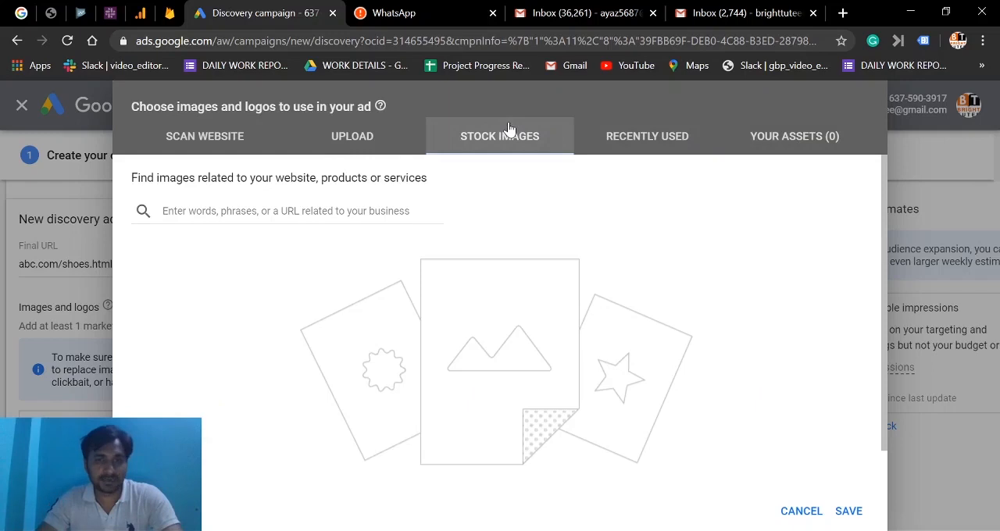
{"action": "left_click", "coordinate": [208, 211]}
{"action": "type", "text": "c"}
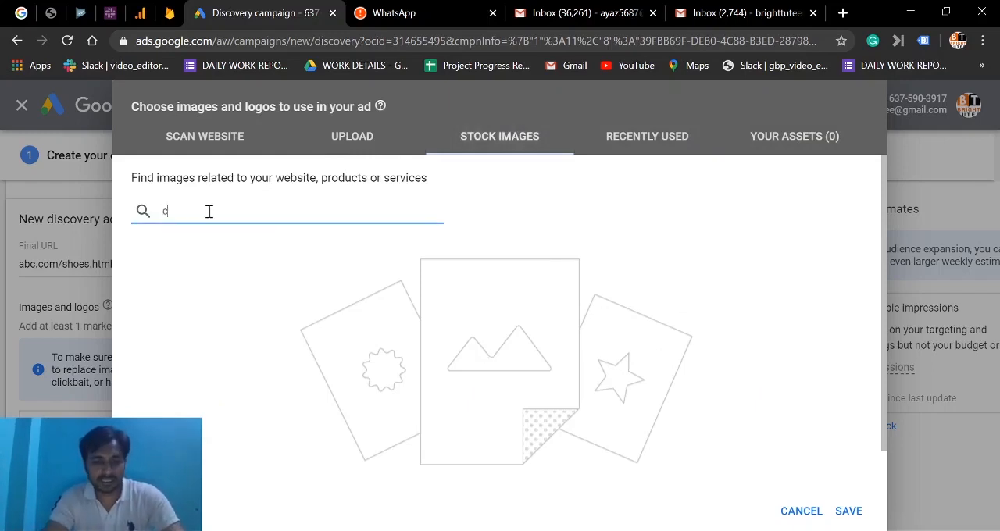
{"action": "type", "text": "lass 10"}
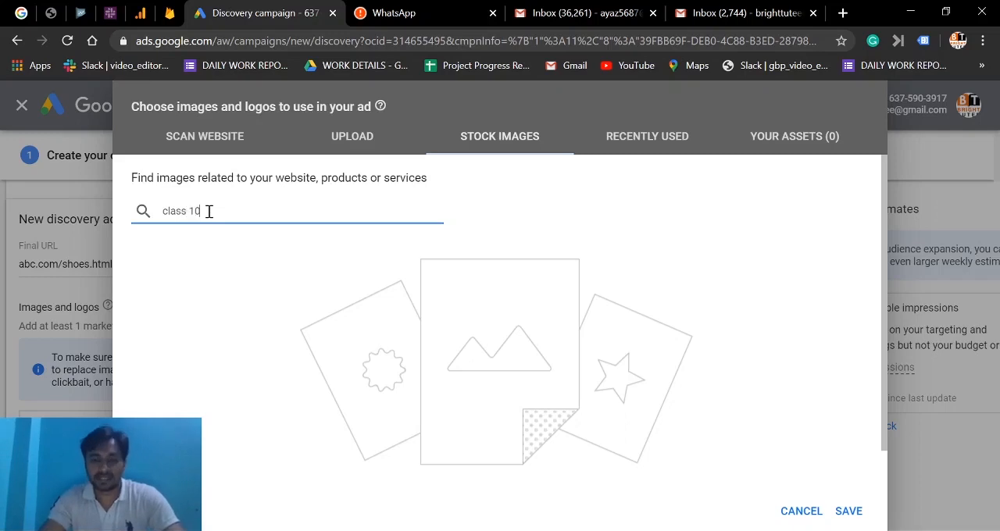
{"action": "type", "text": " maths"}
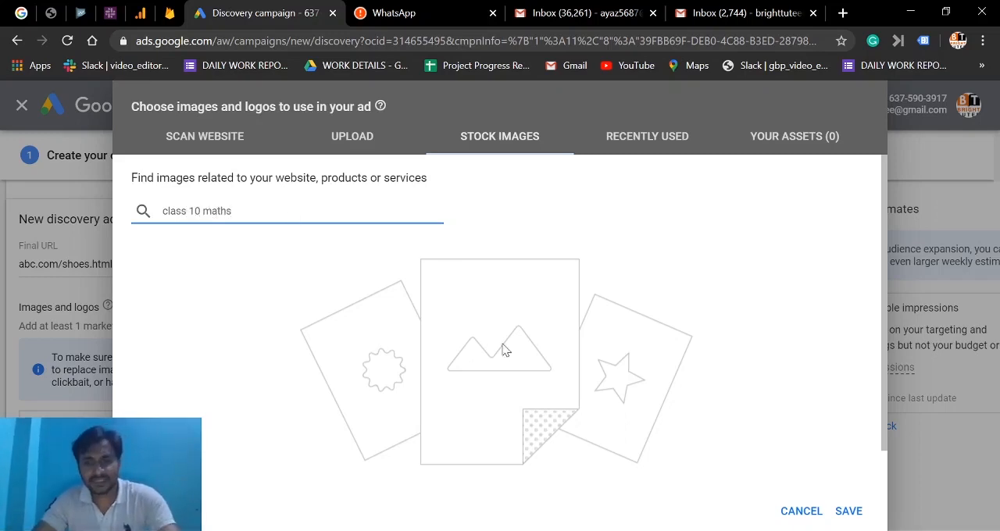
{"action": "left_click", "coordinate": [141, 211]}
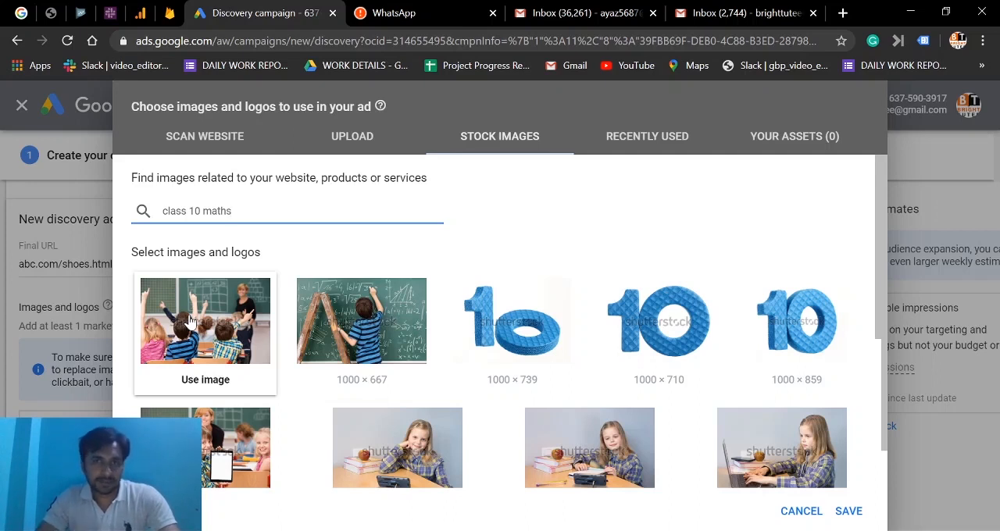
{"action": "left_click", "coordinate": [208, 381]}
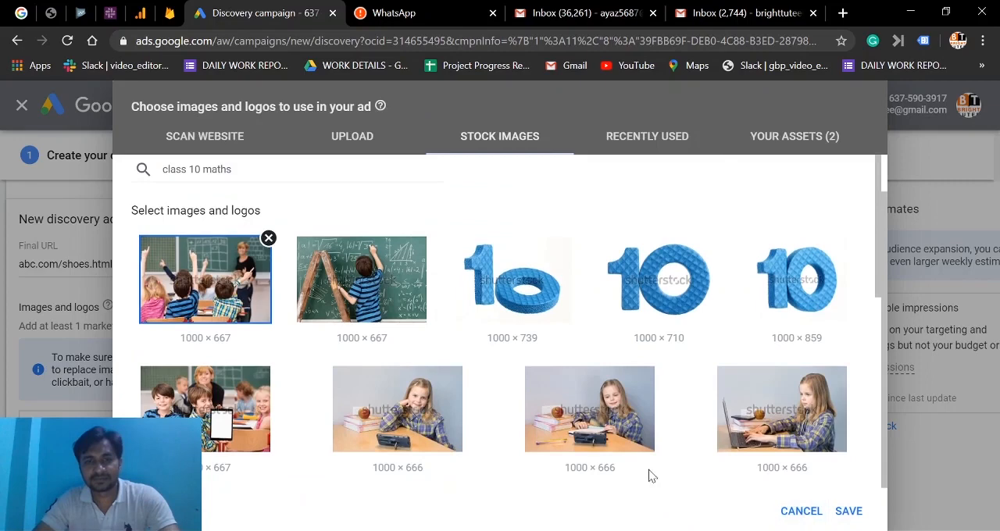
{"action": "left_click", "coordinate": [494, 283]}
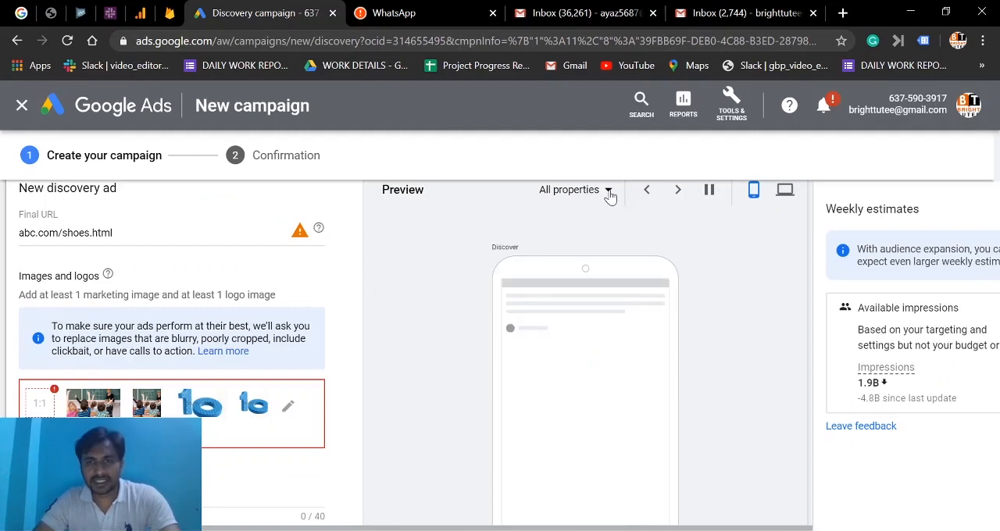
Preview the ad on YouTube, Gmail and Discover in turn.
{"action": "left_click", "coordinate": [608, 193]}
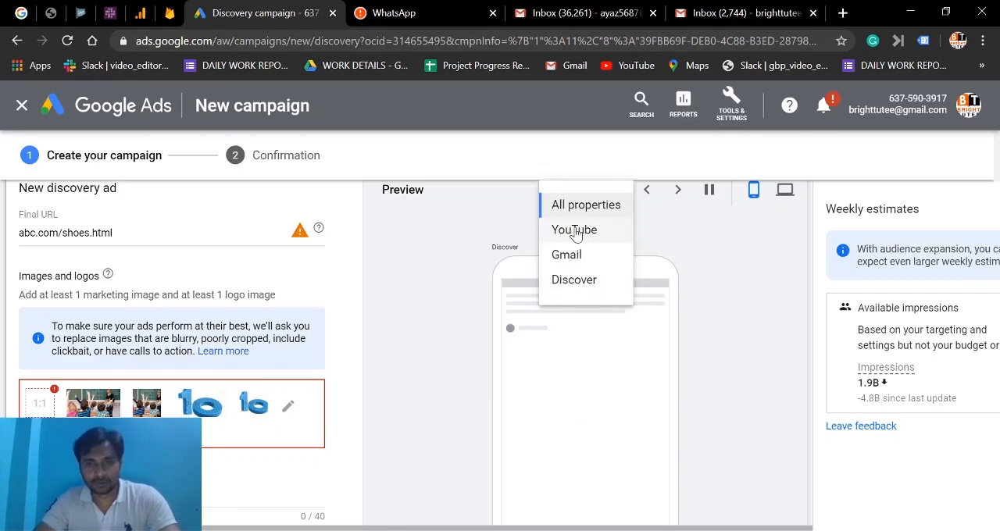
{"action": "left_click", "coordinate": [574, 230]}
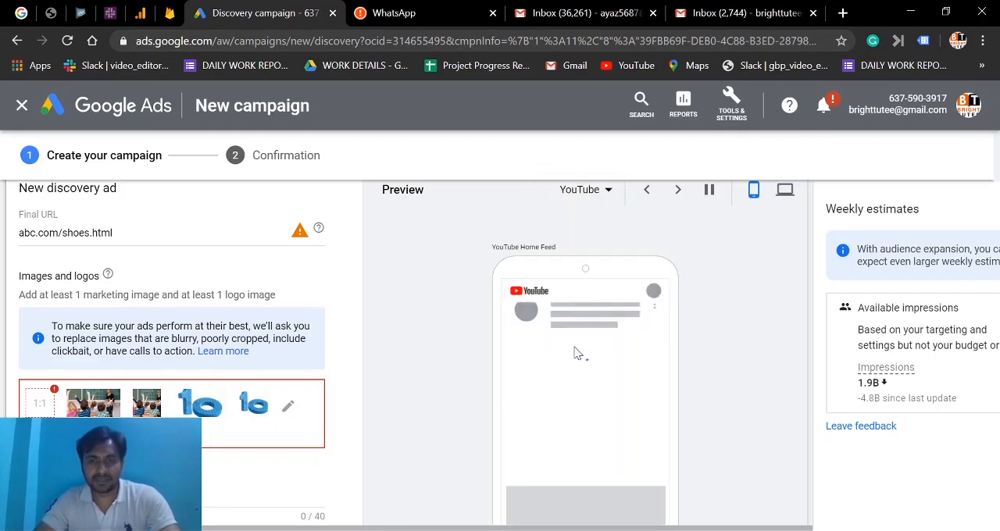
{"action": "left_click", "coordinate": [608, 193]}
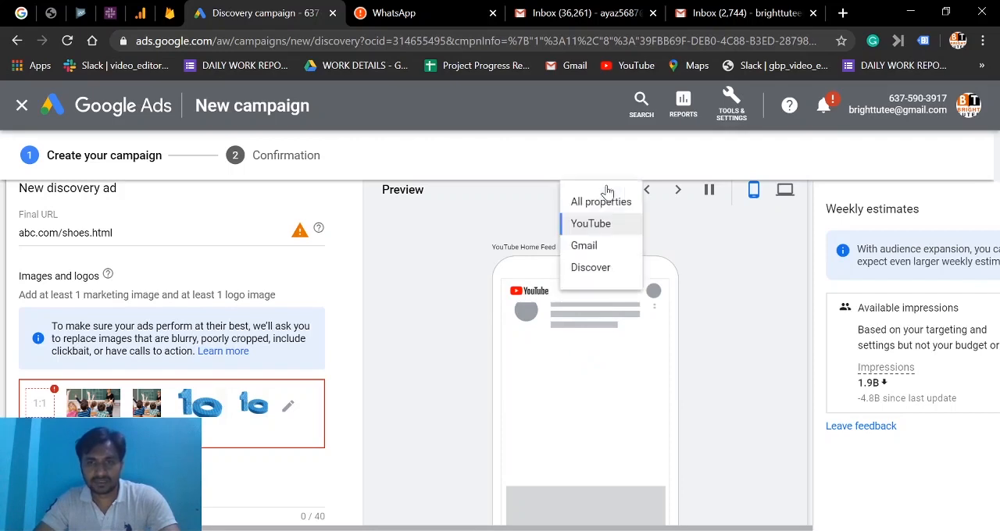
{"action": "left_click", "coordinate": [587, 255]}
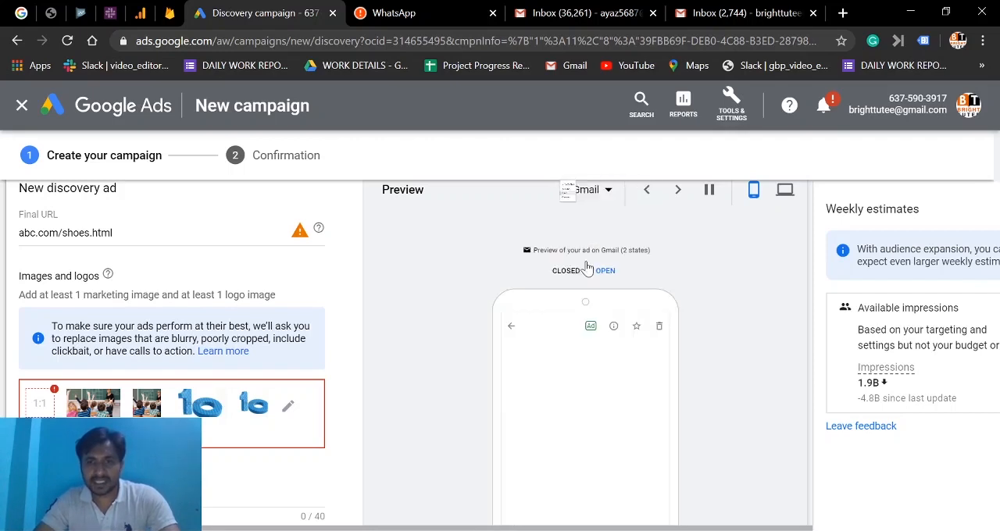
{"action": "left_click", "coordinate": [600, 193]}
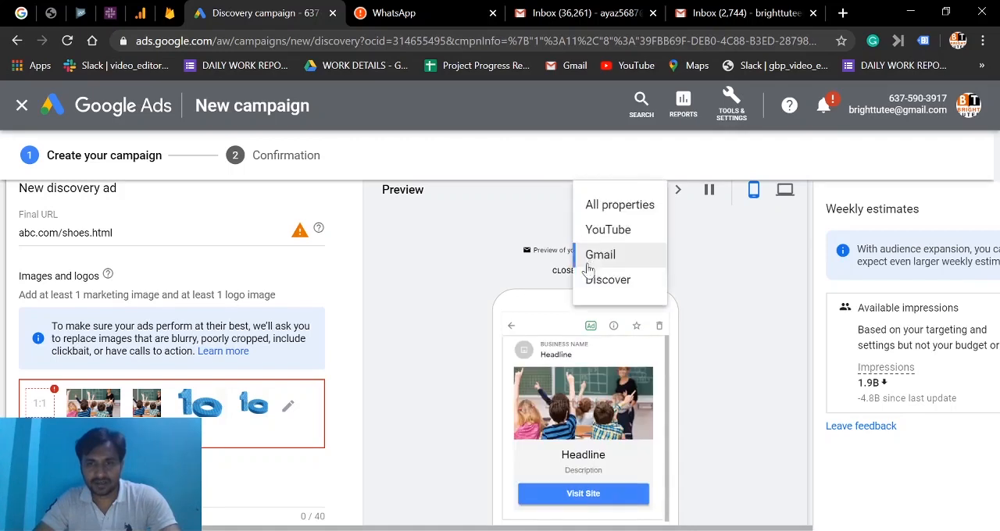
{"action": "left_click", "coordinate": [608, 281]}
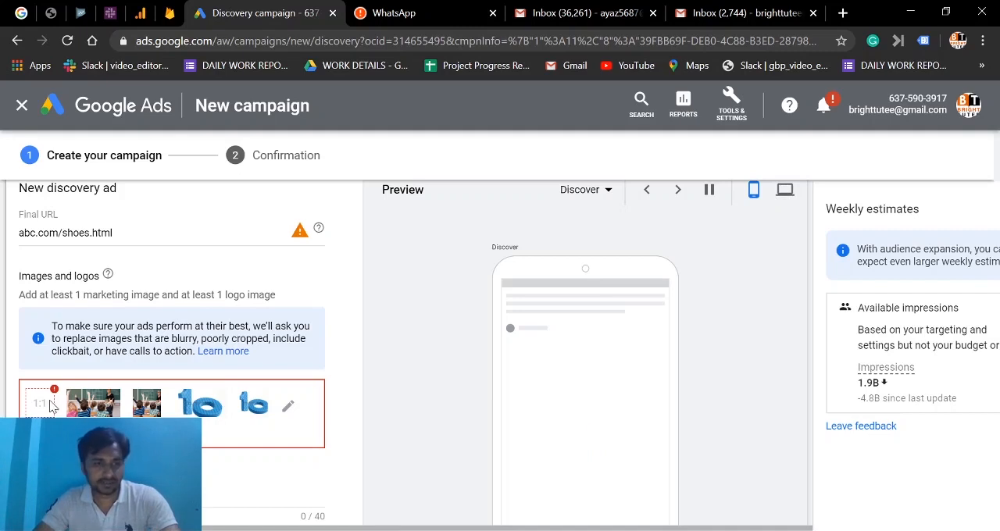
Upload BT logo.png, use it as the ad's logo and save the image selection.
{"action": "left_click", "coordinate": [287, 408]}
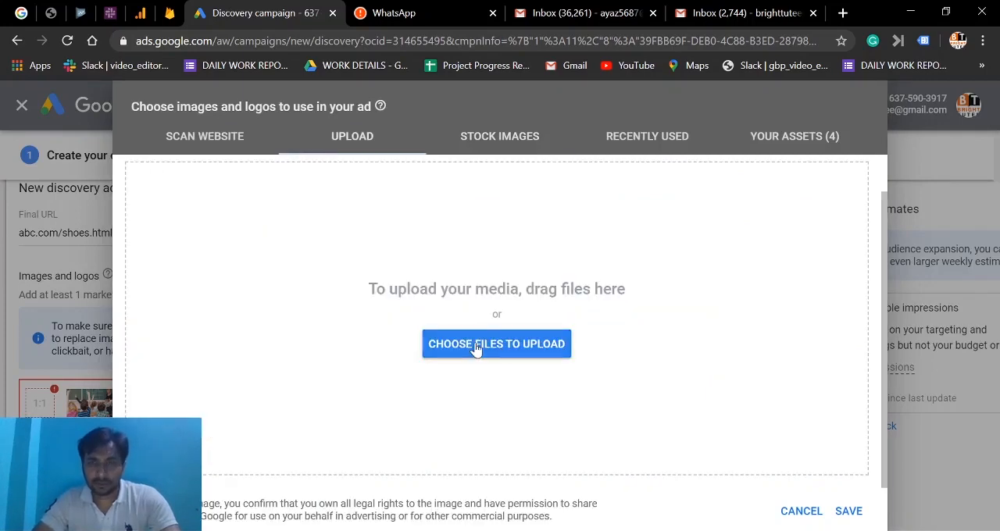
{"action": "left_click", "coordinate": [475, 347]}
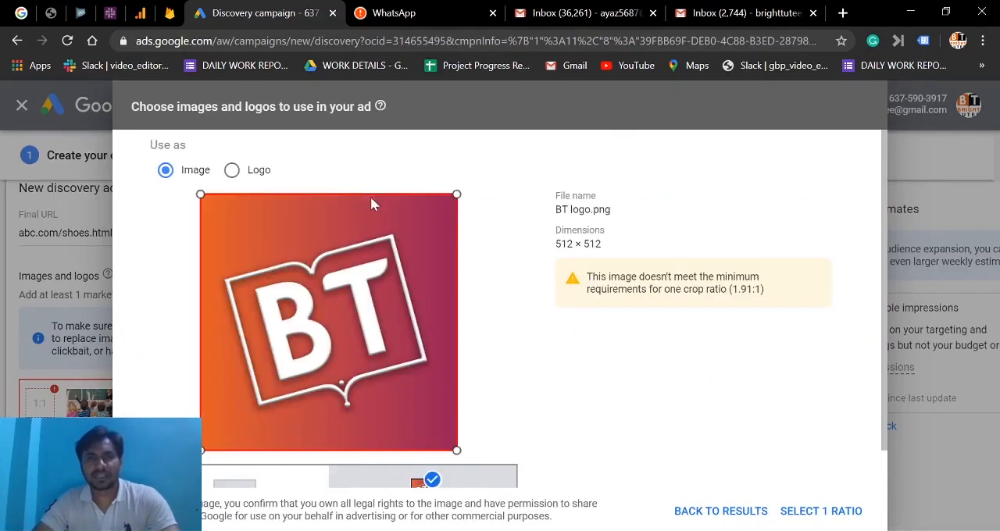
{"action": "left_click", "coordinate": [231, 171]}
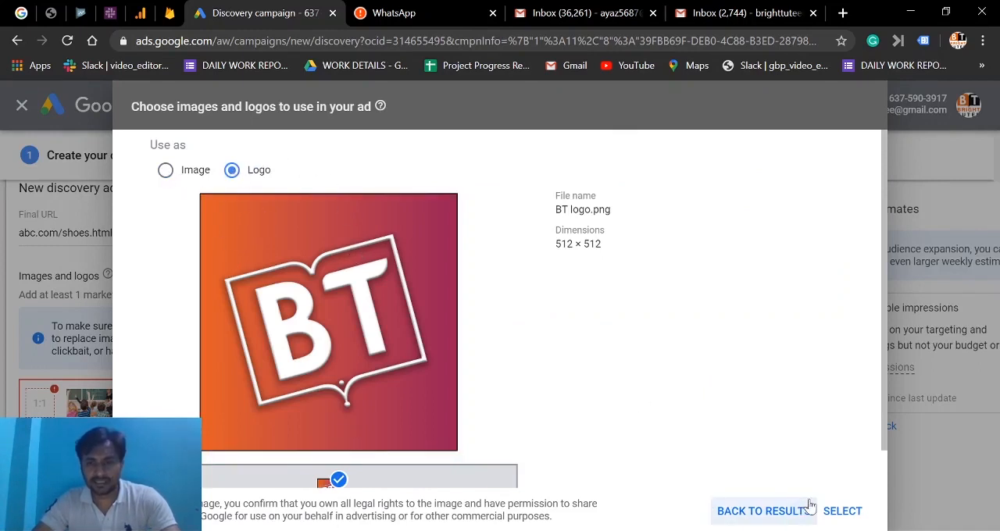
{"action": "left_click", "coordinate": [841, 512]}
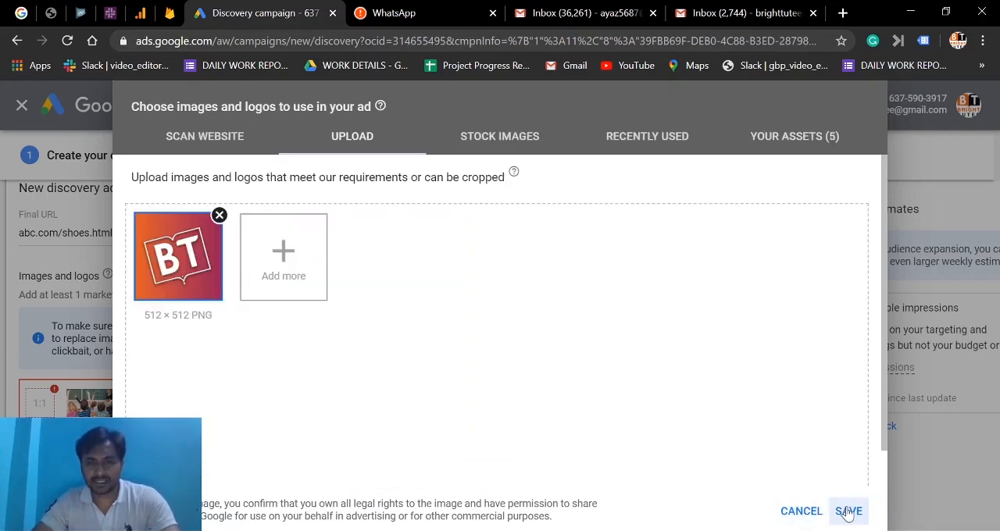
{"action": "left_click", "coordinate": [848, 512]}
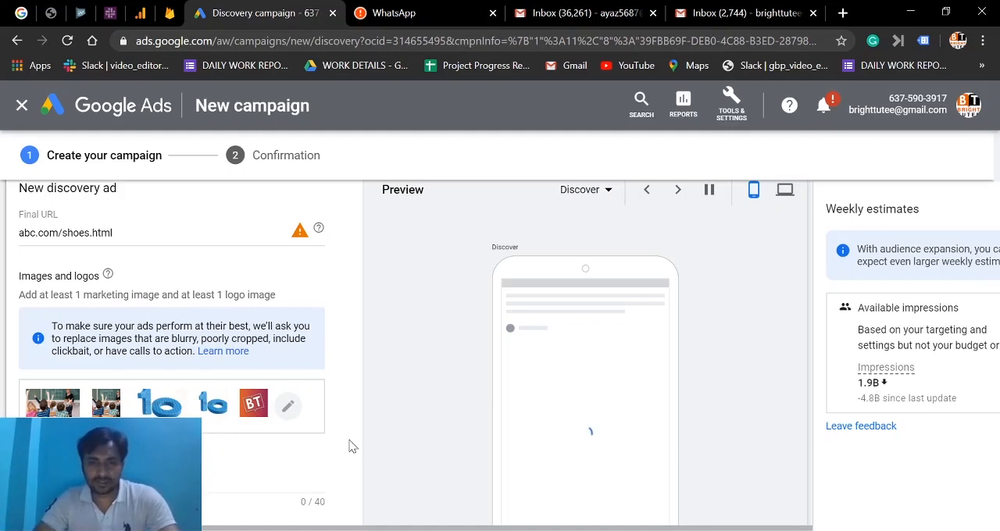
Enter headlines "class 10" maths, science, english, hindi and "class social science", plus descriptions "best online video lectire for class 10" with each subject.
{"action": "scroll", "coordinate": [351, 446], "scroll_direction": "down", "scroll_amount": 5}
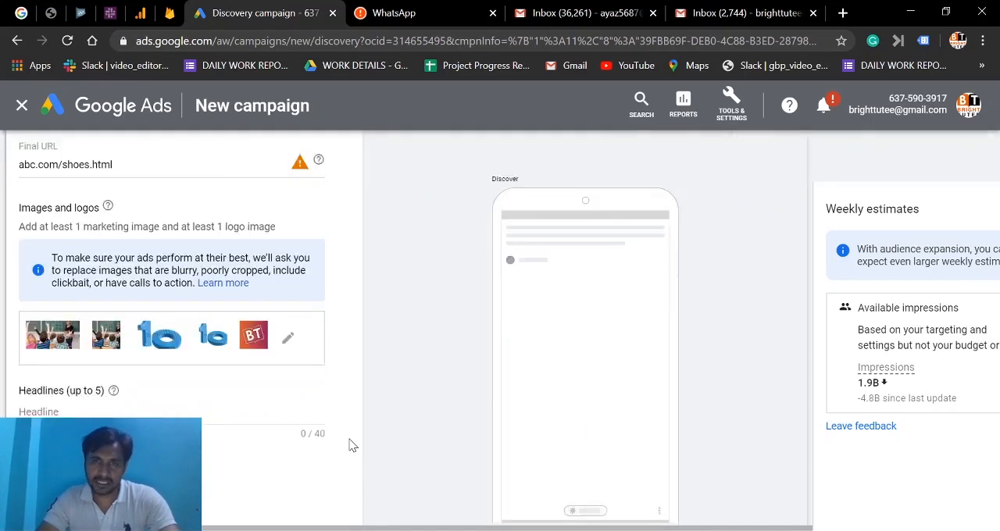
{"action": "scroll", "coordinate": [350, 446], "scroll_direction": "down", "scroll_amount": 1}
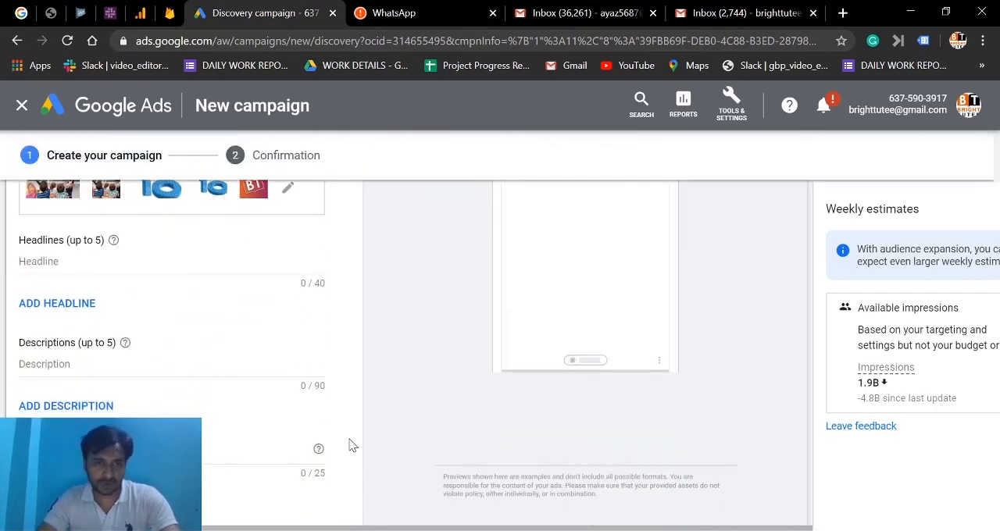
{"action": "left_click", "coordinate": [65, 257]}
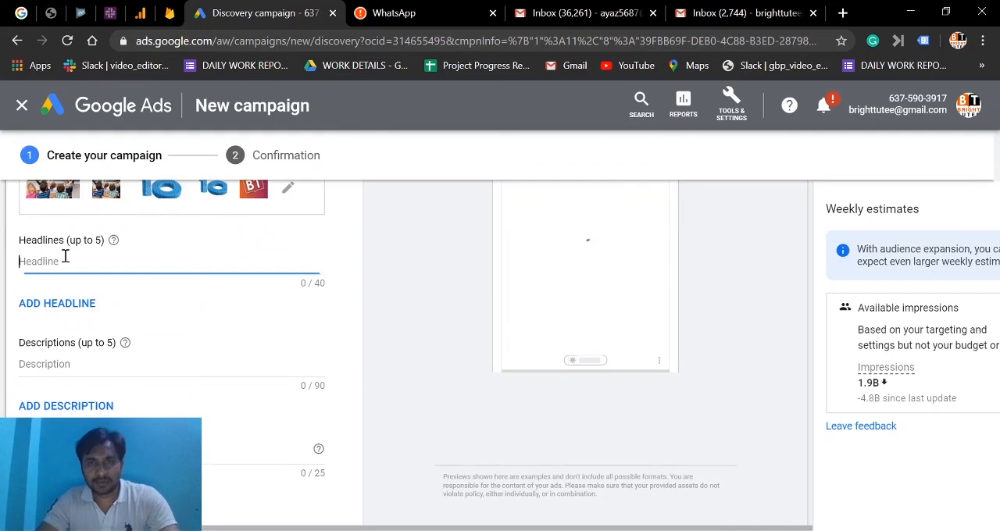
{"action": "key", "text": "ctrl+v"}
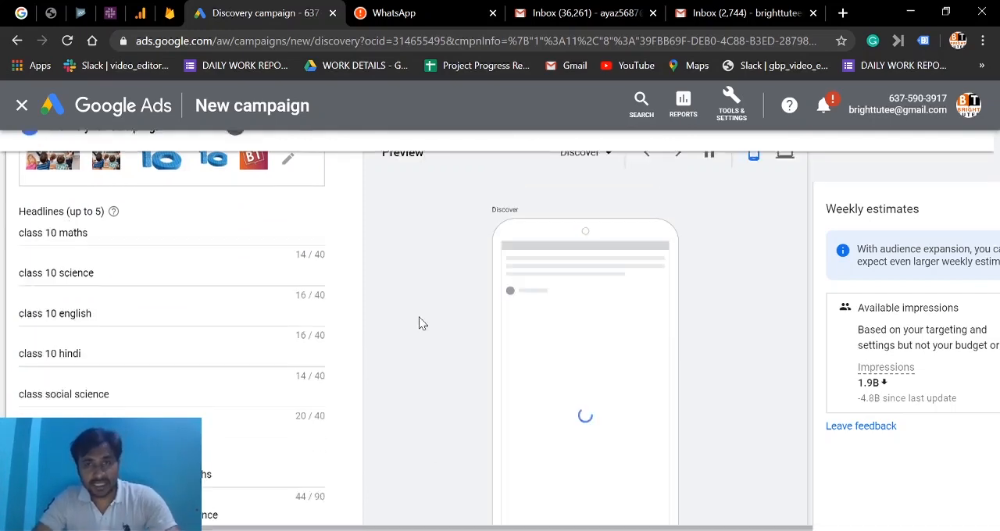
Set the business name to Bright Tutee and add the finished ad to the ad group.
{"action": "scroll", "coordinate": [419, 323], "scroll_direction": "down", "scroll_amount": 2}
{"action": "scroll", "coordinate": [418, 322], "scroll_direction": "down", "scroll_amount": 2}
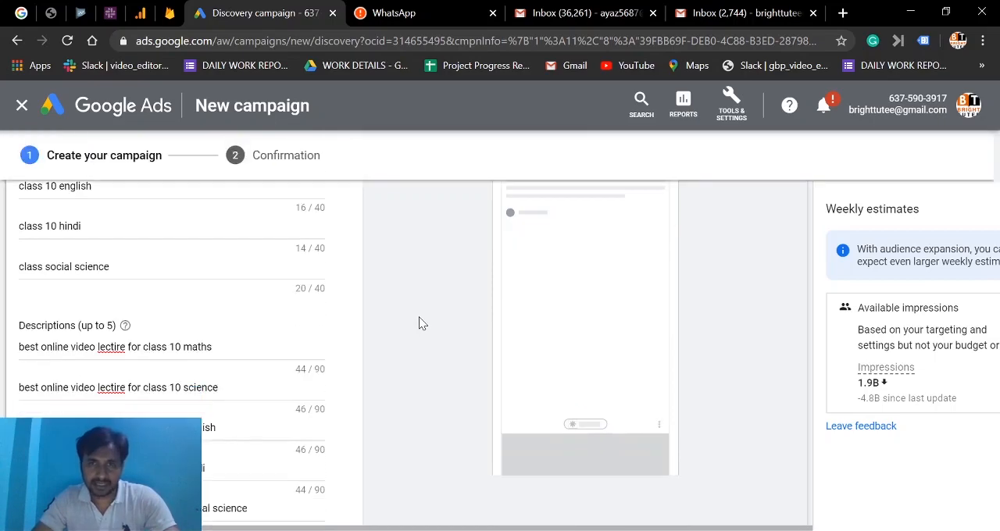
{"action": "scroll", "coordinate": [418, 324], "scroll_direction": "down", "scroll_amount": 2}
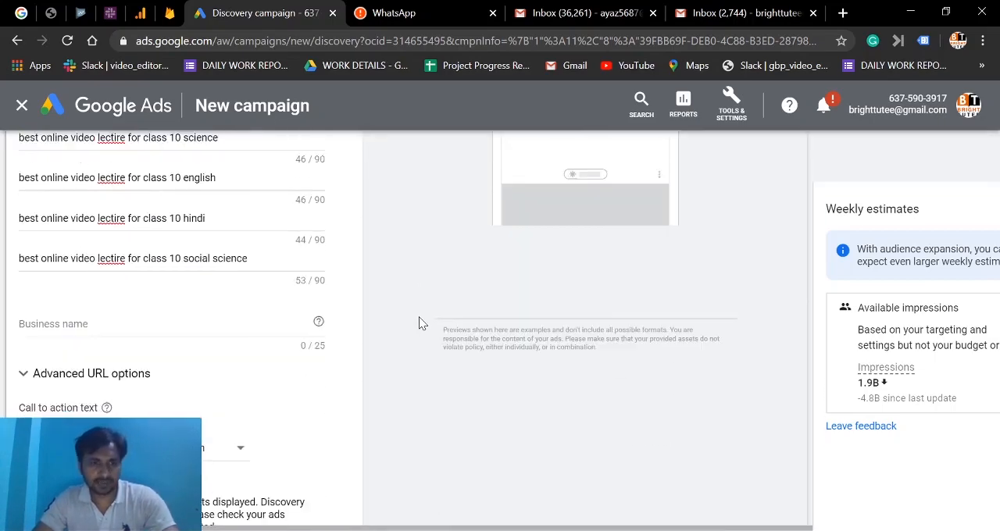
{"action": "left_click", "coordinate": [35, 326]}
{"action": "type", "text": "Bright Tutee"}
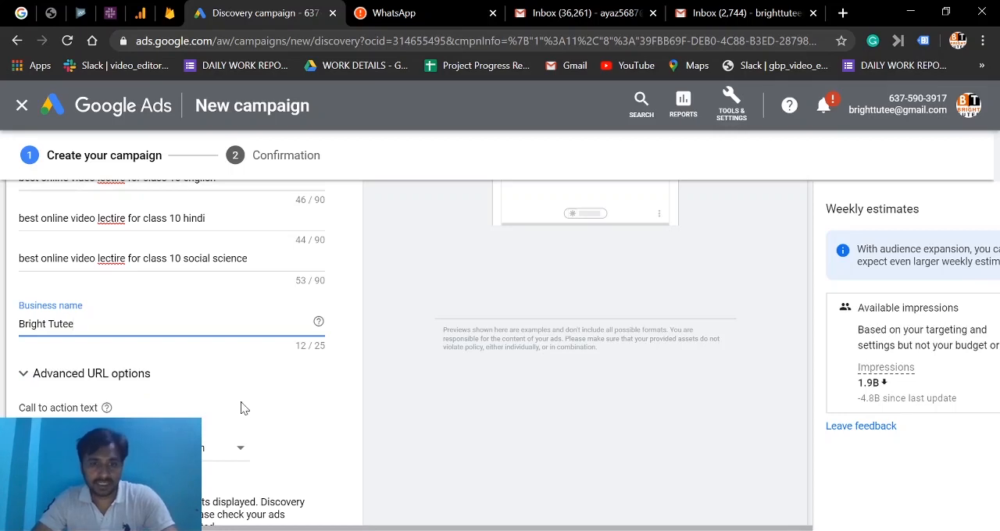
{"action": "left_click", "coordinate": [310, 436]}
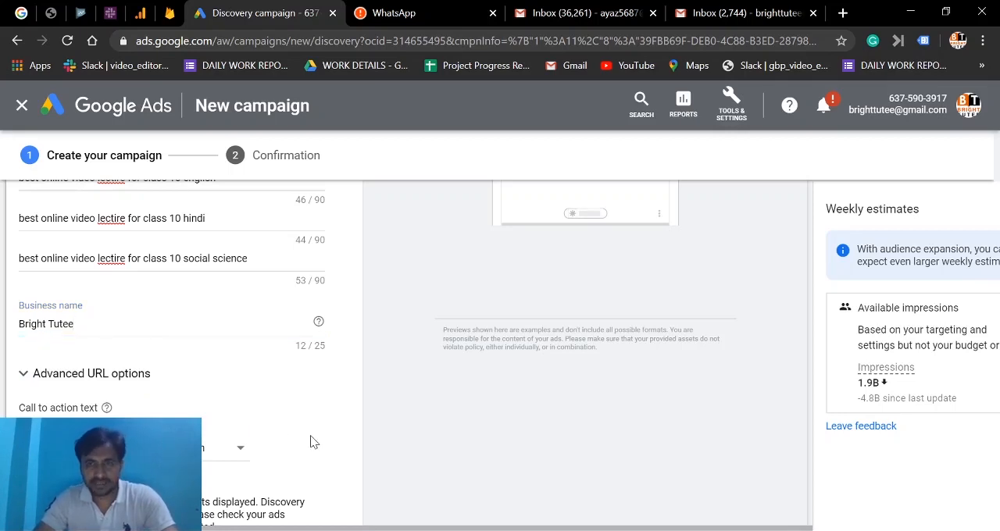
{"action": "scroll", "coordinate": [310, 436], "scroll_direction": "down", "scroll_amount": 3}
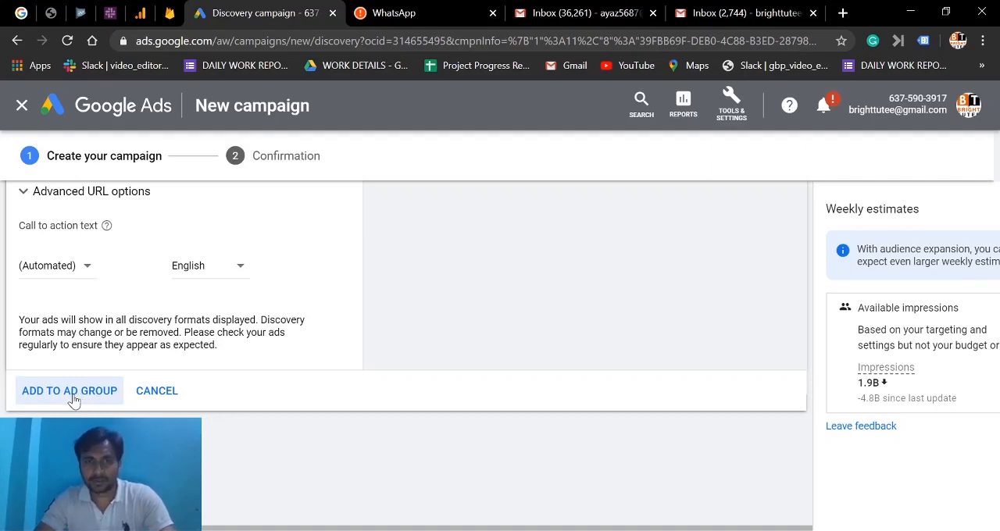
{"action": "left_click", "coordinate": [74, 398]}
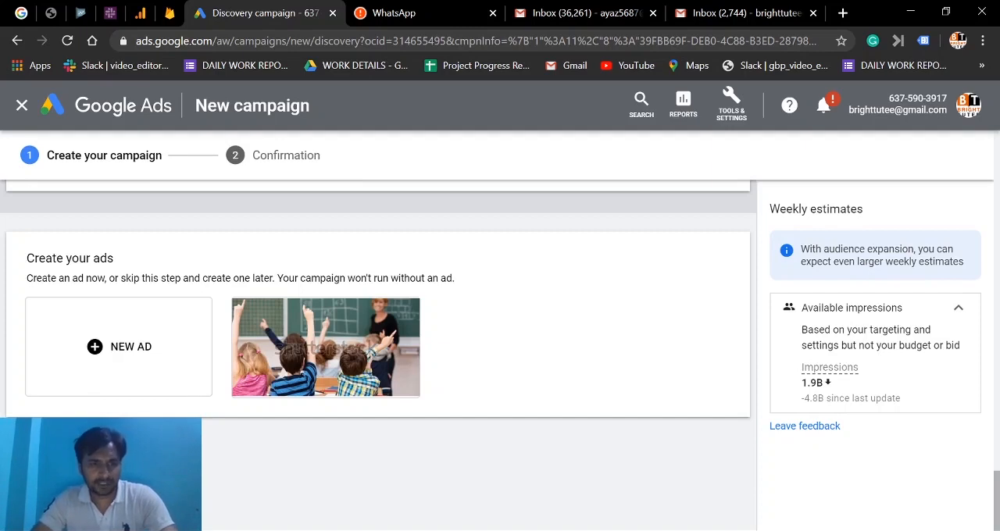
Create the campaign and review its confirmation summary.
{"action": "mouse_move", "coordinate": [341, 340]}
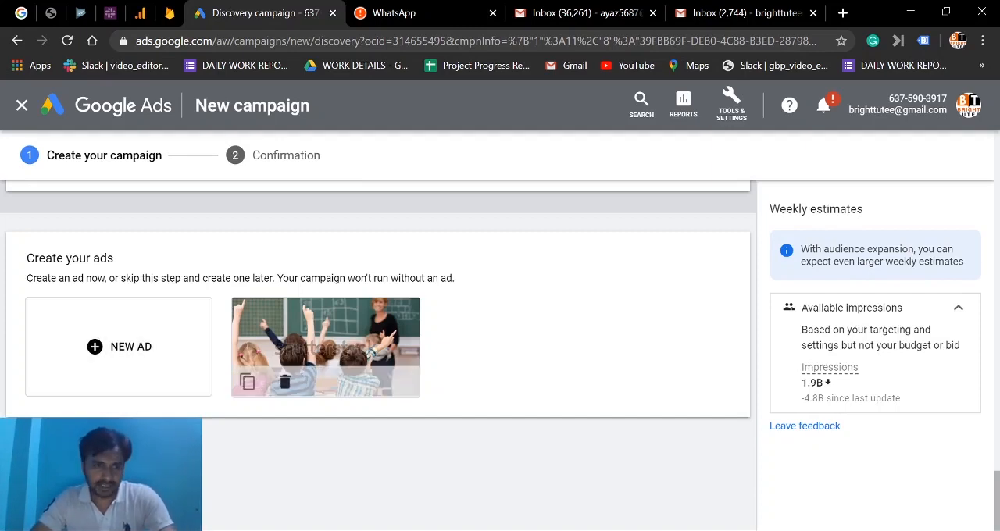
{"action": "left_click", "coordinate": [62, 455]}
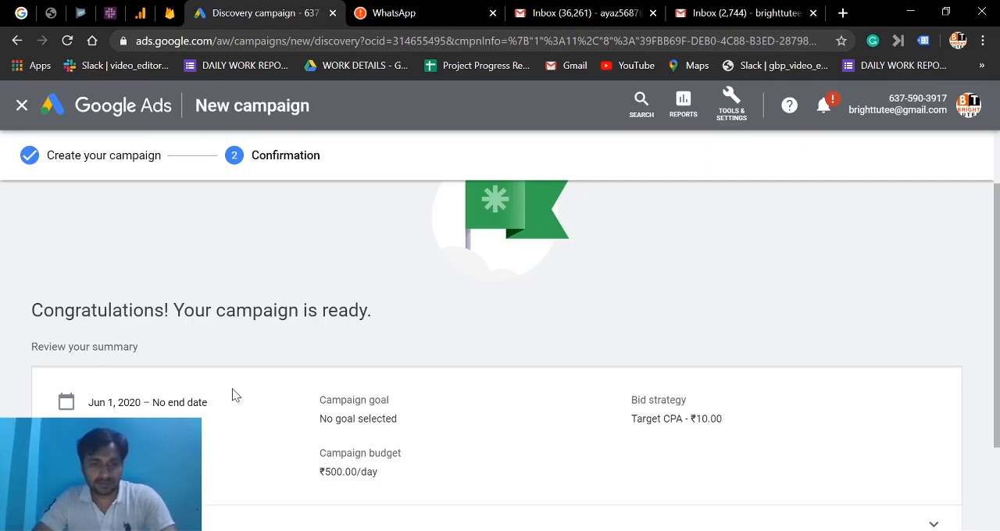
{"action": "scroll", "coordinate": [232, 394], "scroll_direction": "down", "scroll_amount": 1}
{"action": "scroll", "coordinate": [232, 395], "scroll_direction": "down", "scroll_amount": 1}
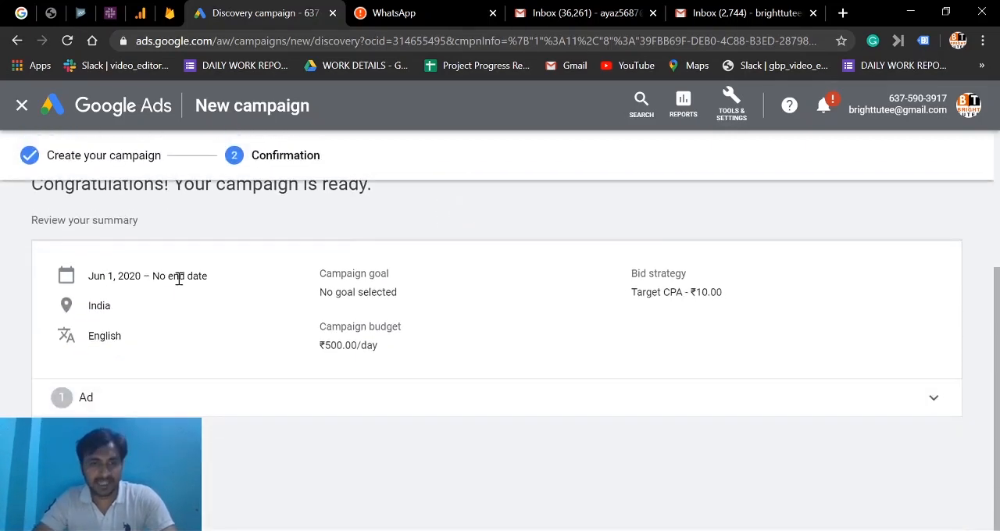